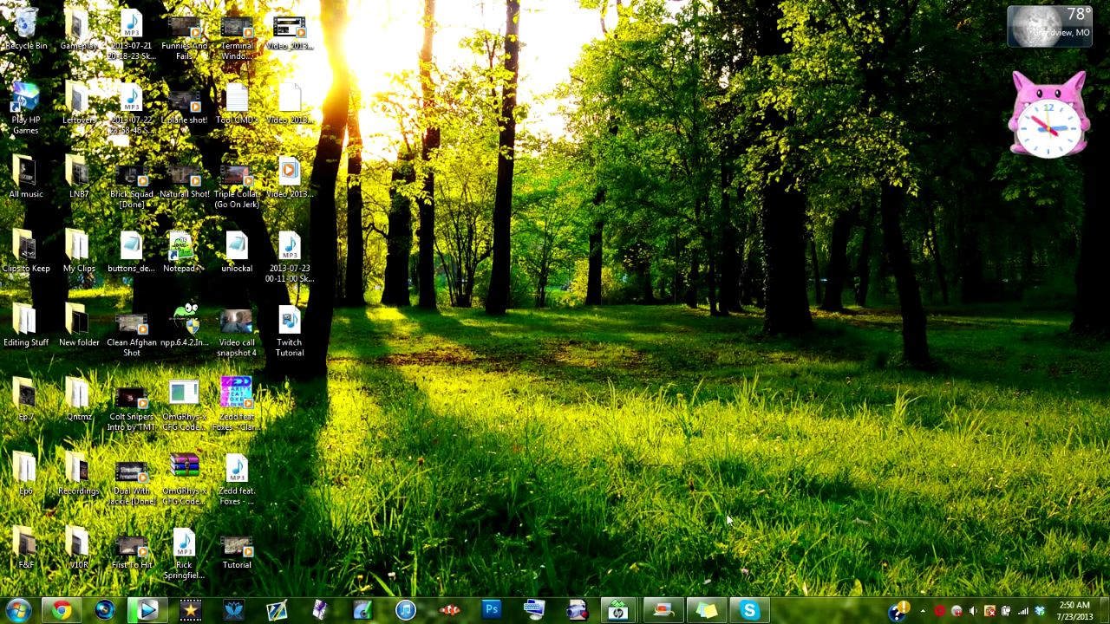
Show the Vegas Pro taskbar jump list of pinned and recent projects
{"action": "right_click", "coordinate": [147, 611]}
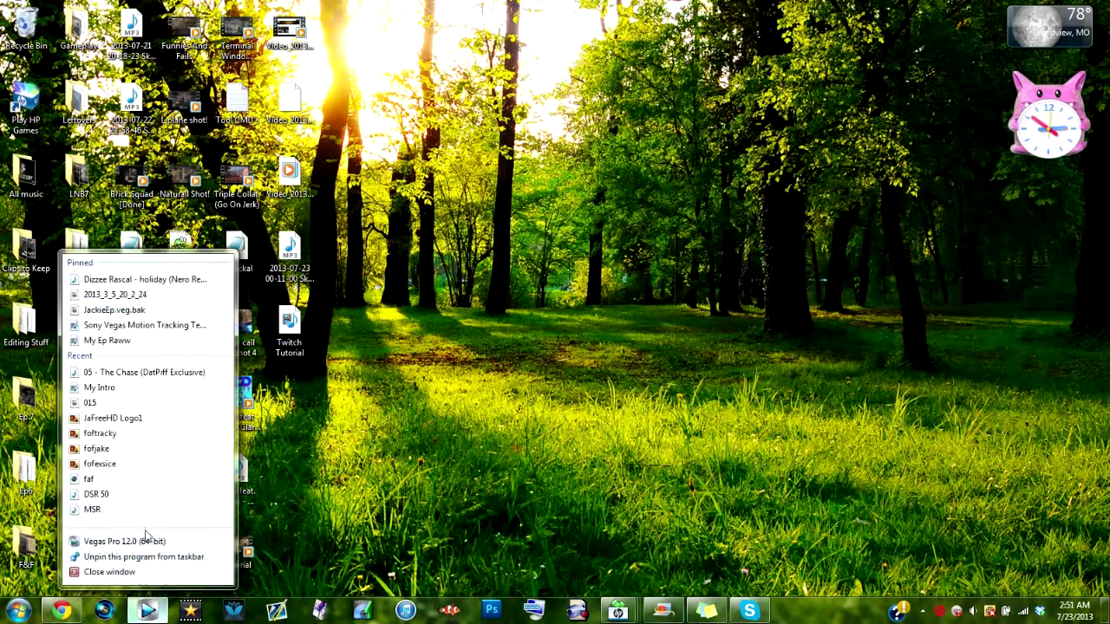
Rewatch the YouTube video's ending from 0:11, pause it at 0:14, and minimize Chrome
{"action": "left_click", "coordinate": [143, 542]}
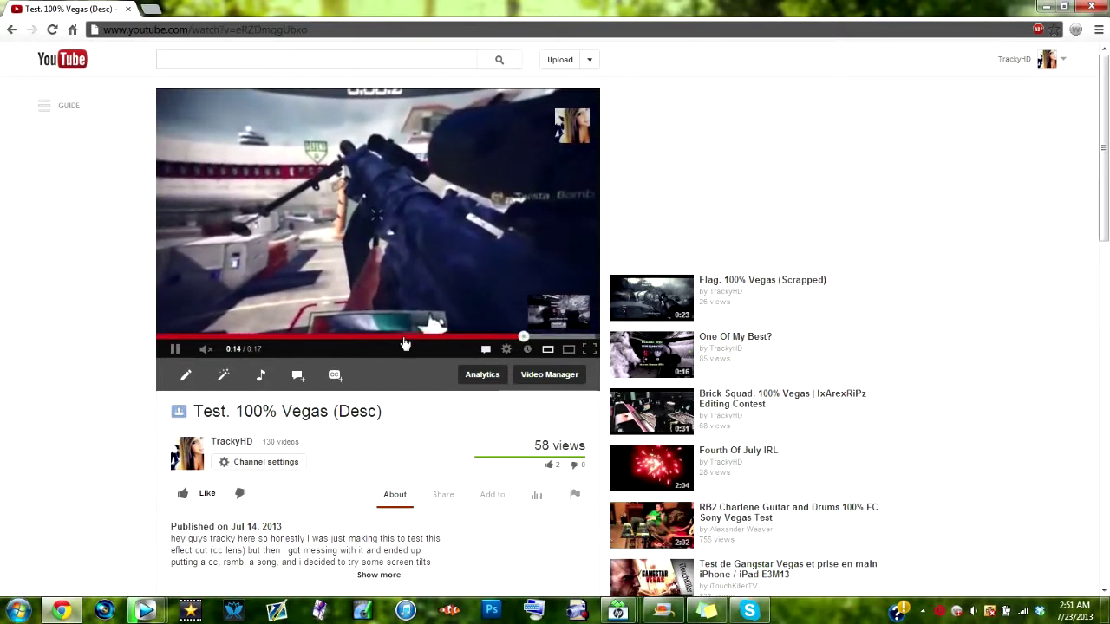
{"action": "left_click", "coordinate": [442, 337]}
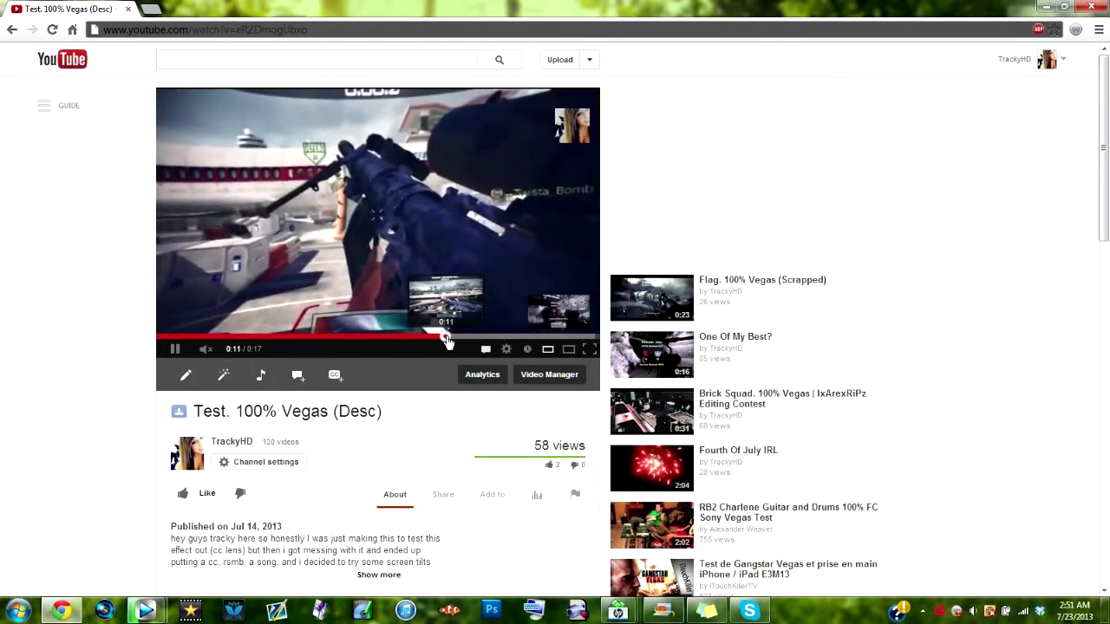
{"action": "left_click", "coordinate": [448, 338]}
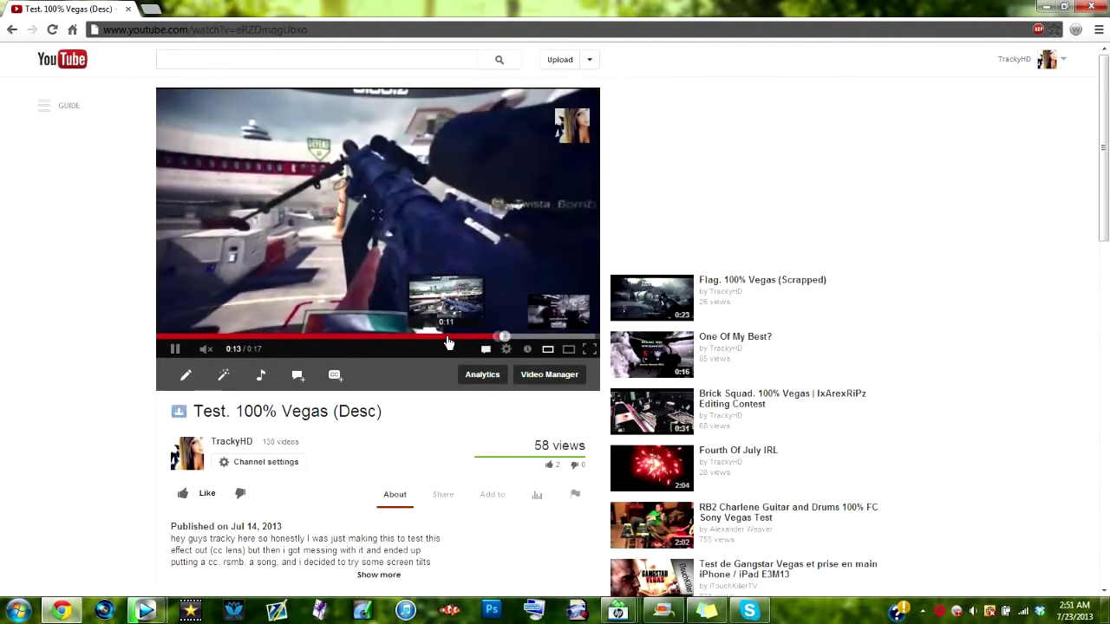
{"action": "left_click", "coordinate": [538, 217]}
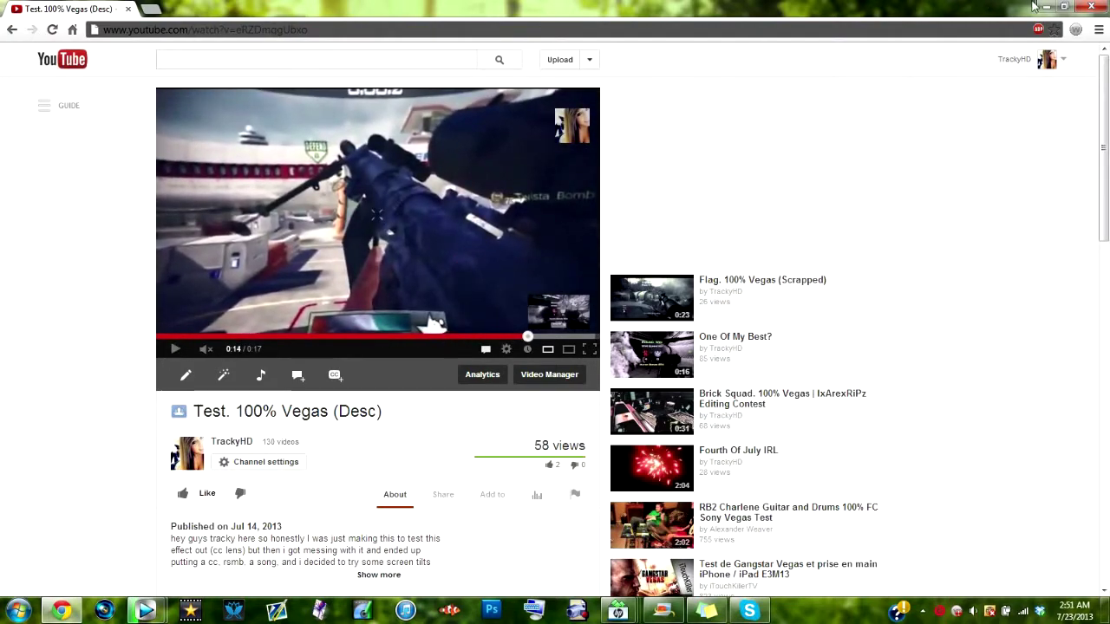
{"action": "left_click", "coordinate": [1043, 6]}
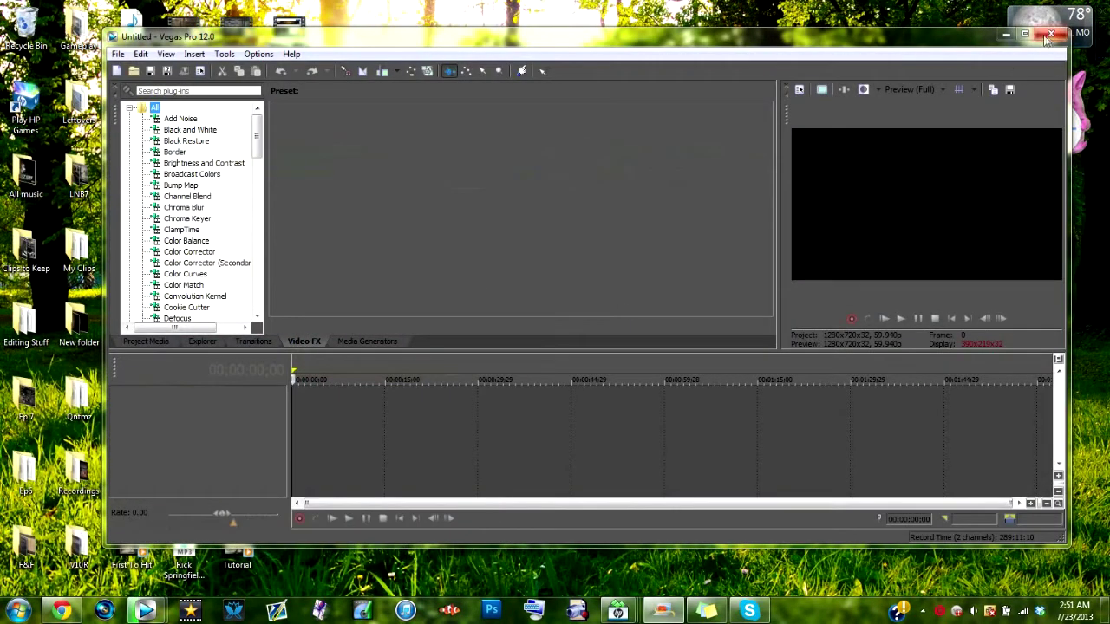
Maximize Vegas, widen its video preview area, then minimize it to the desktop
{"action": "left_click", "coordinate": [1025, 35]}
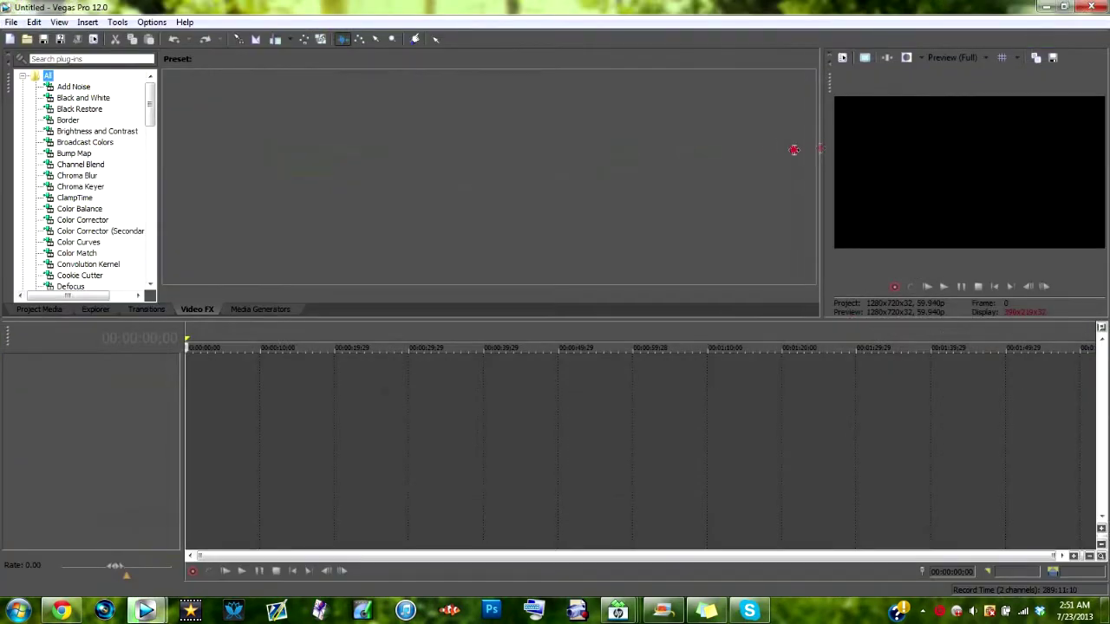
{"action": "left_click_drag", "start_coordinate": [793, 149], "coordinate": [672, 158]}
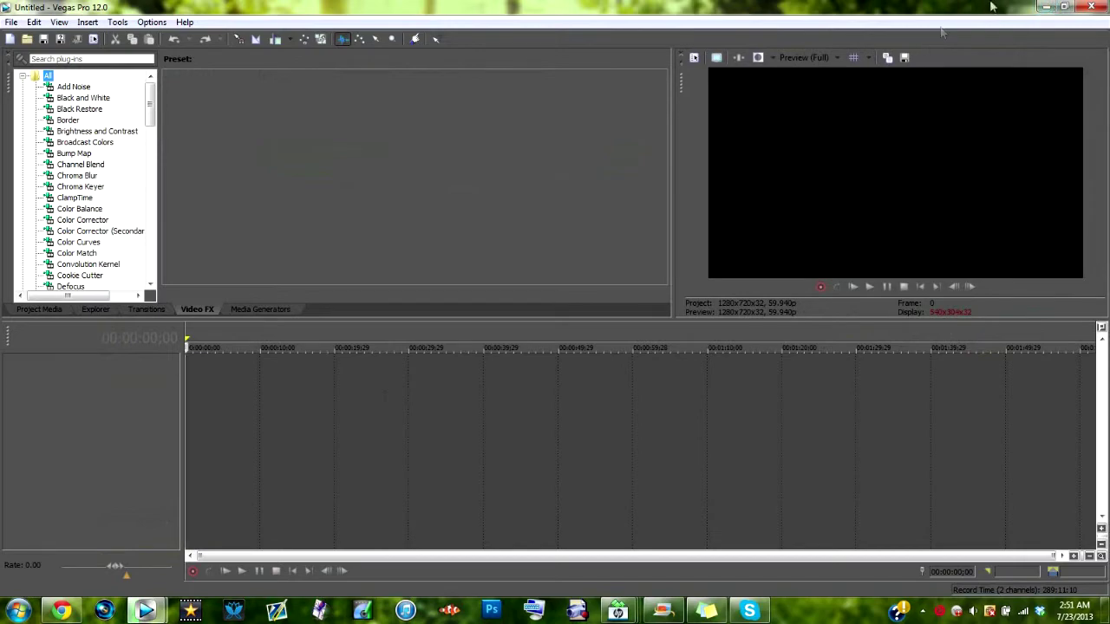
{"action": "left_click", "coordinate": [1044, 6]}
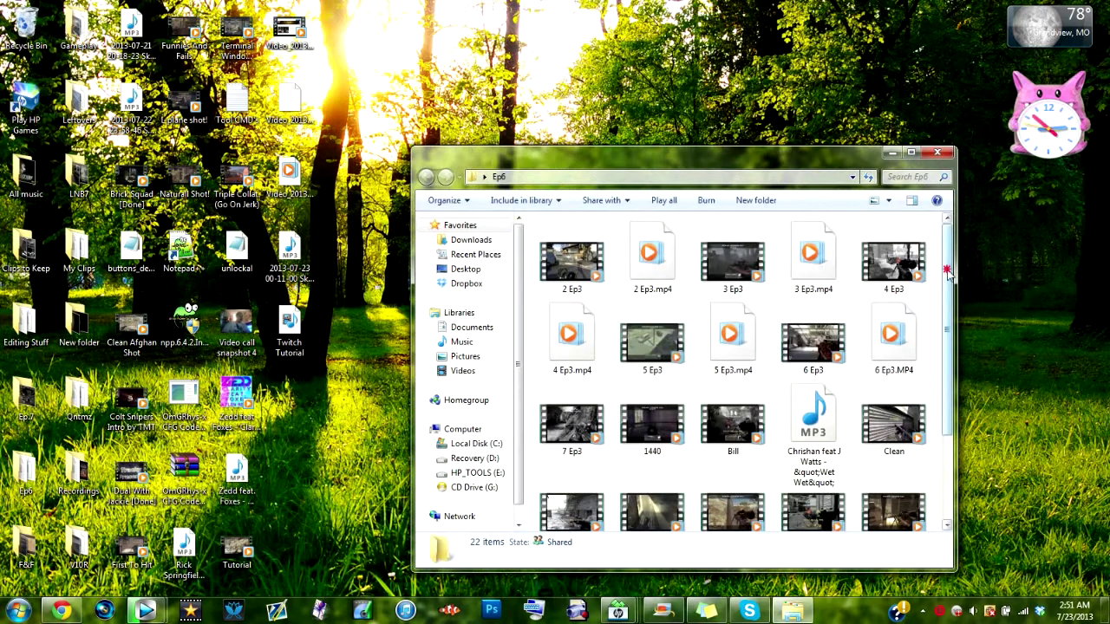
Drop the Term boi clip at the timeline start, declining to match project settings
{"action": "left_click_drag", "start_coordinate": [947, 271], "coordinate": [958, 349]}
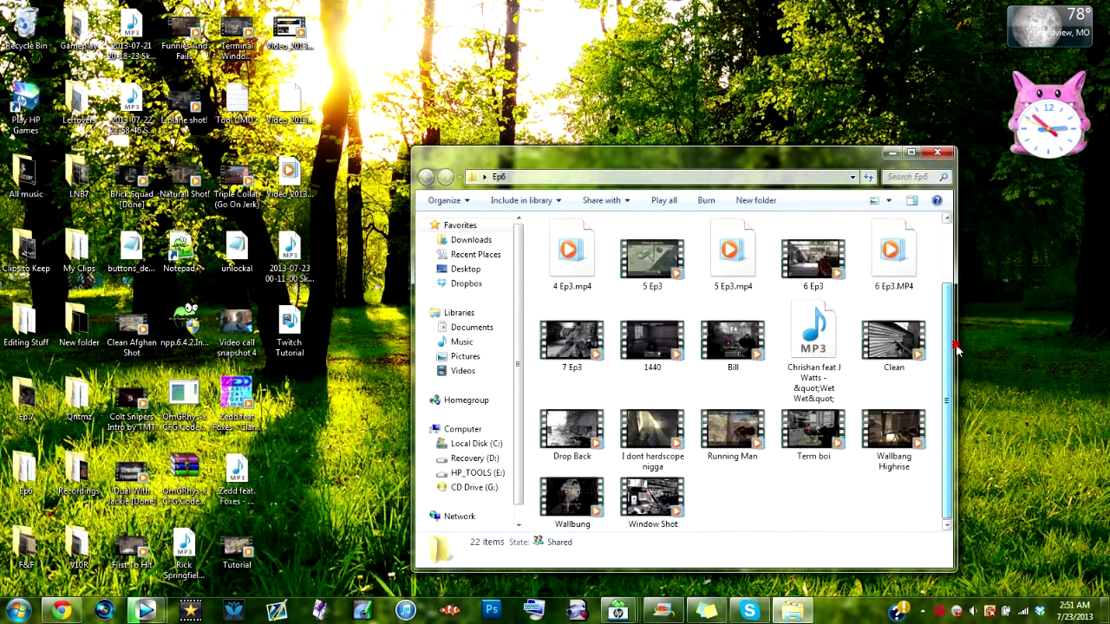
{"action": "left_click", "coordinate": [834, 444]}
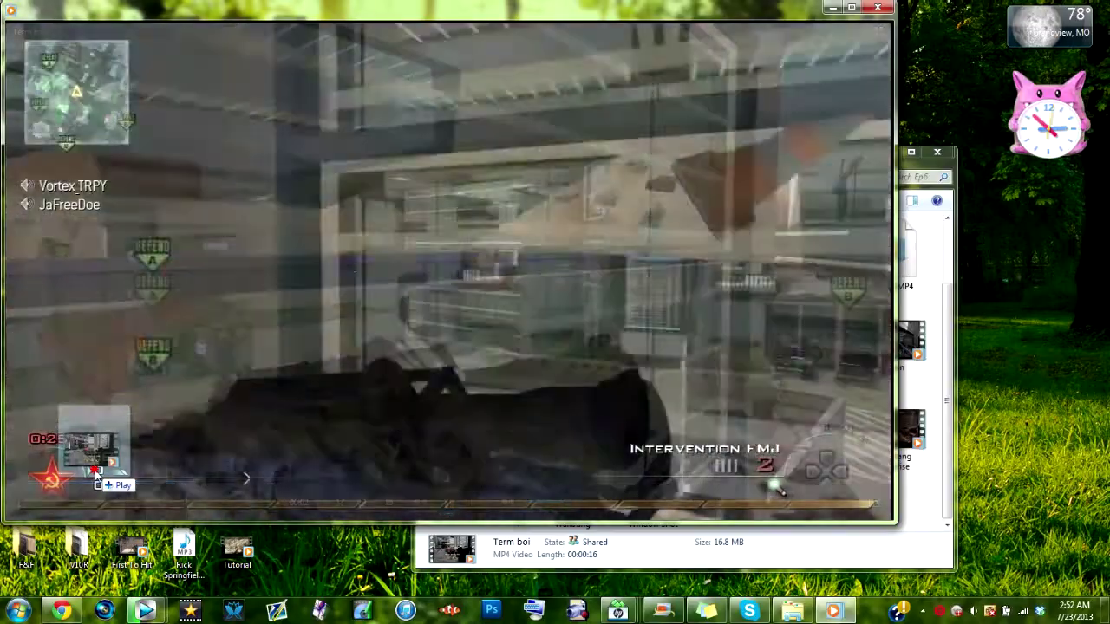
{"action": "left_click_drag", "start_coordinate": [96, 475], "coordinate": [197, 413]}
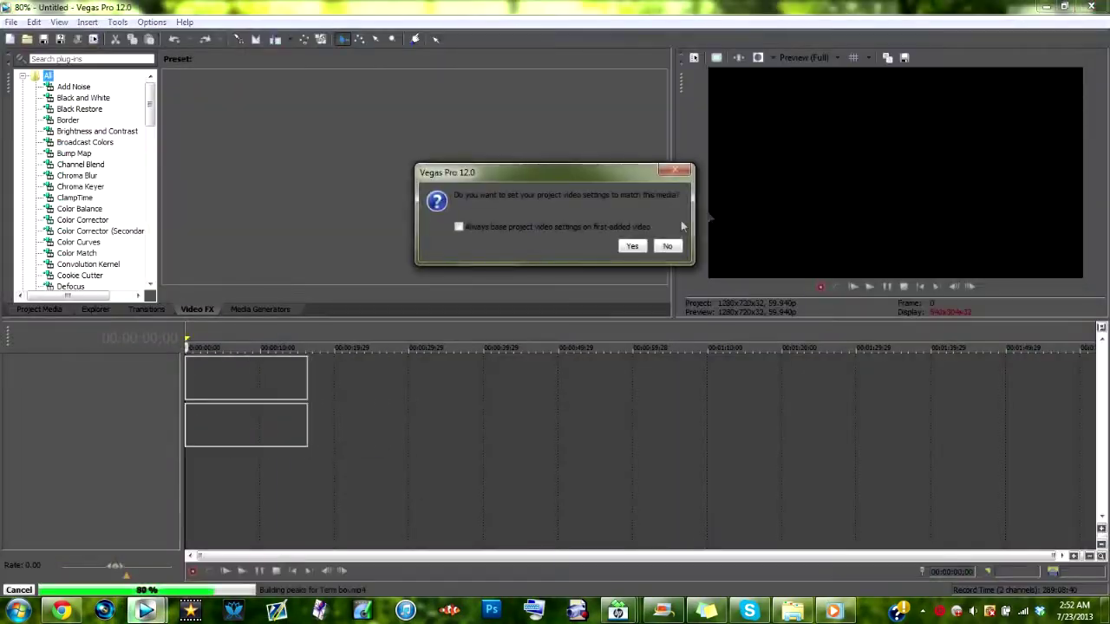
{"action": "left_click", "coordinate": [664, 246]}
{"action": "left_click", "coordinate": [1046, 6]}
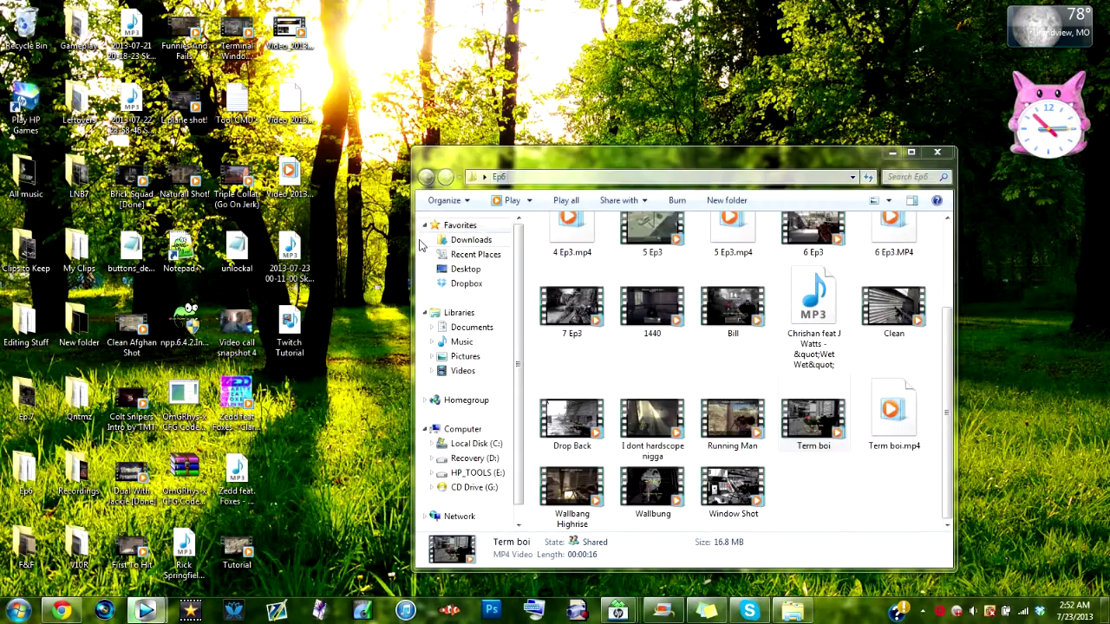
{"action": "mouse_move", "coordinate": [149, 611]}
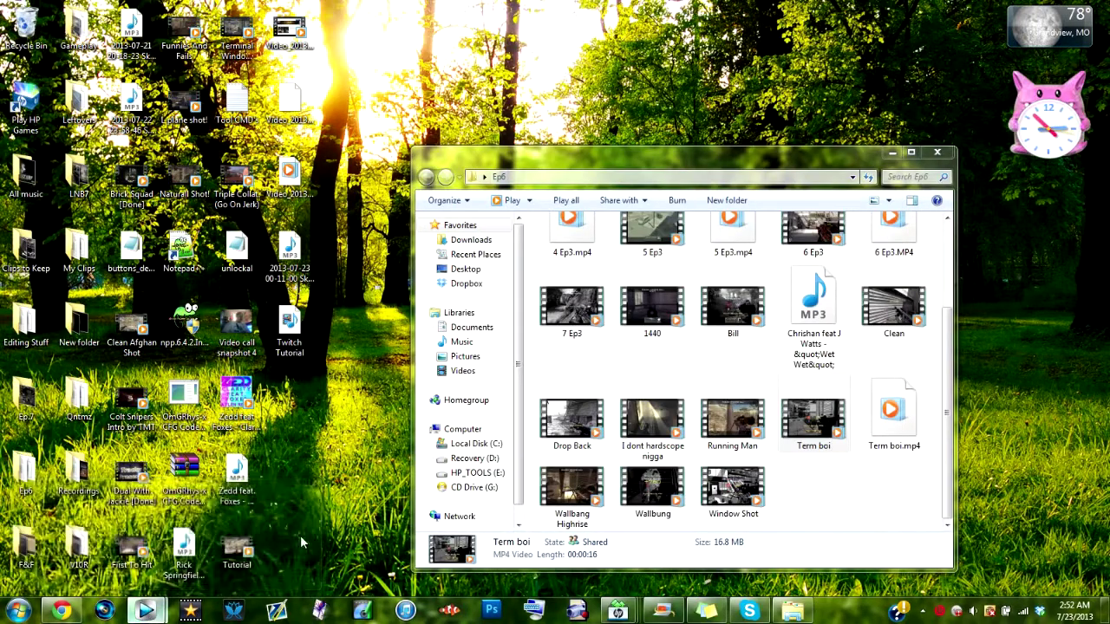
{"action": "left_click", "coordinate": [265, 546]}
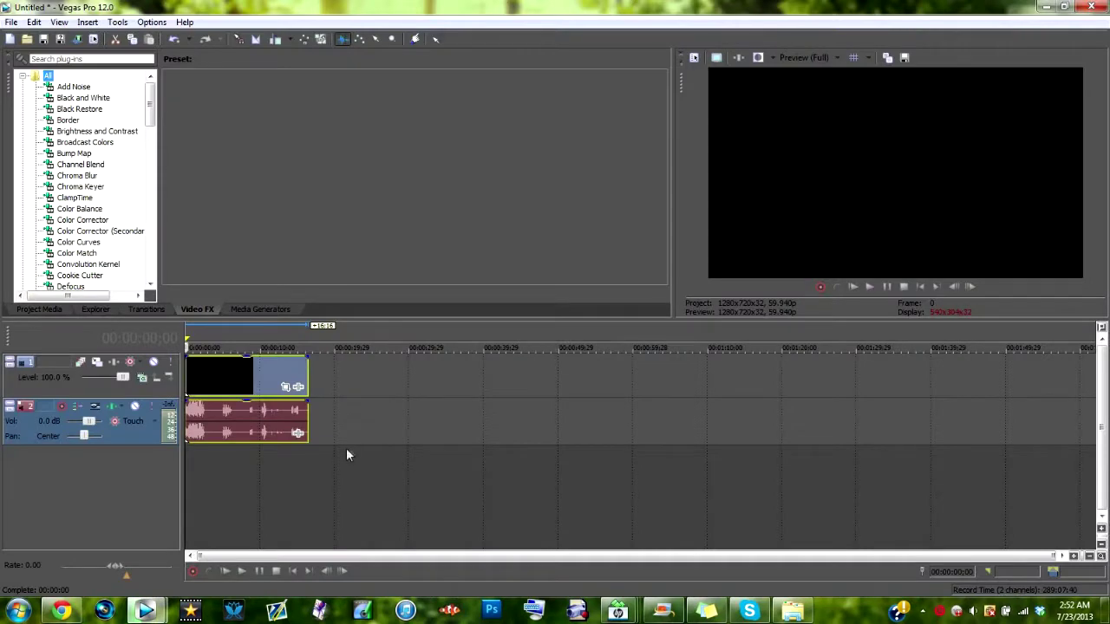
Delete the Term boi audio track and play the video back
{"action": "right_click", "coordinate": [335, 427]}
{"action": "left_click", "coordinate": [392, 330]}
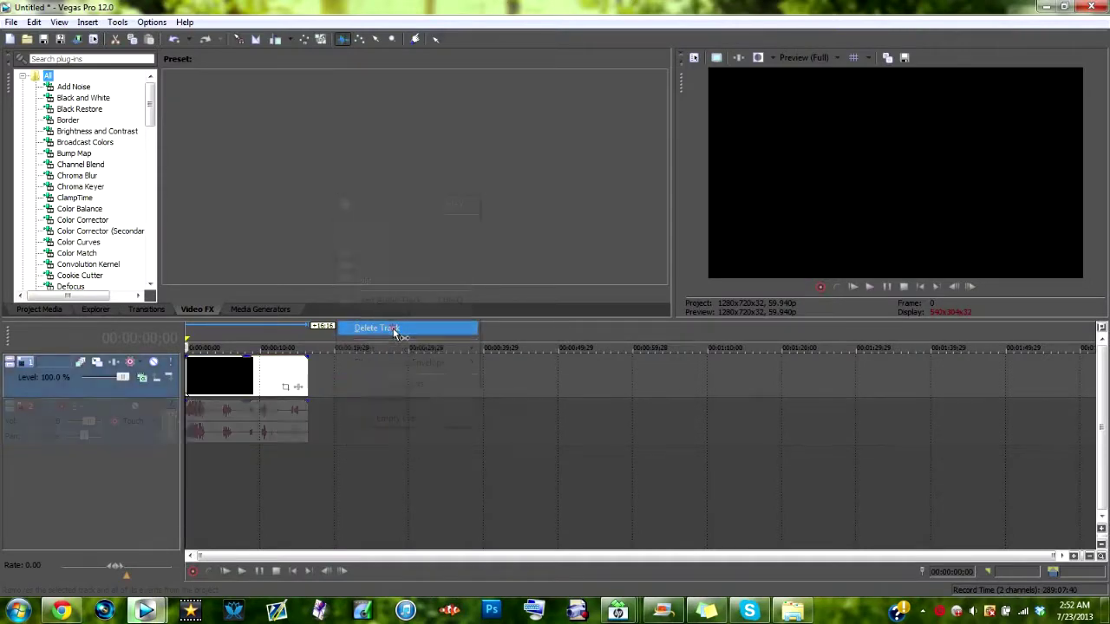
{"action": "left_click", "coordinate": [874, 288]}
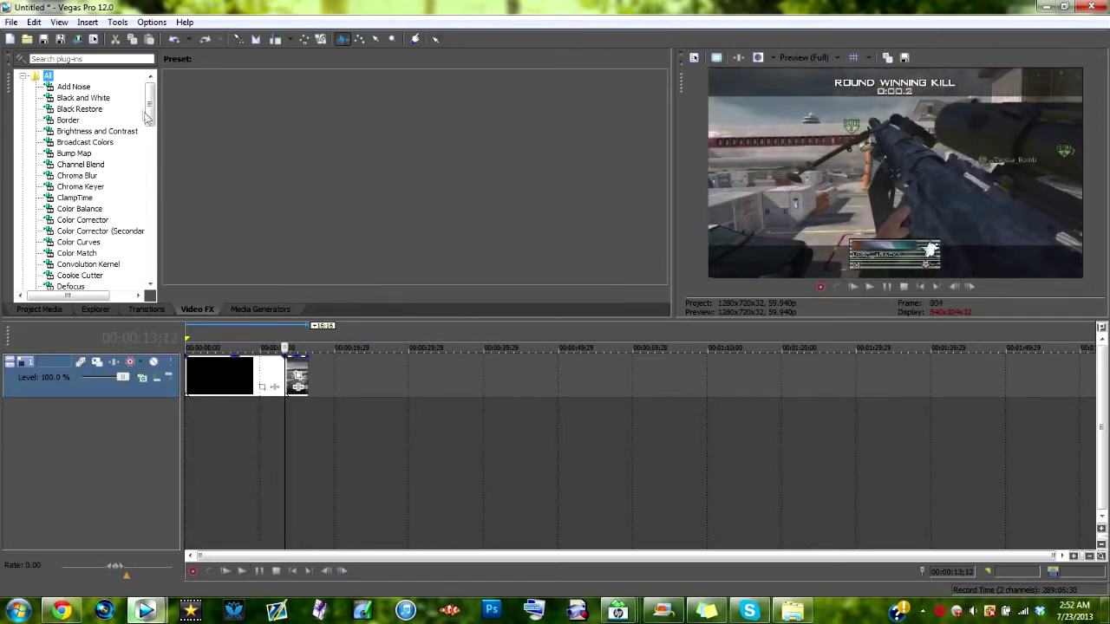
Drag TwixtorPRO's CleanAf preset onto the Term boi clip and close the Video Event FX window
{"action": "left_click_drag", "start_coordinate": [147, 118], "coordinate": [156, 262]}
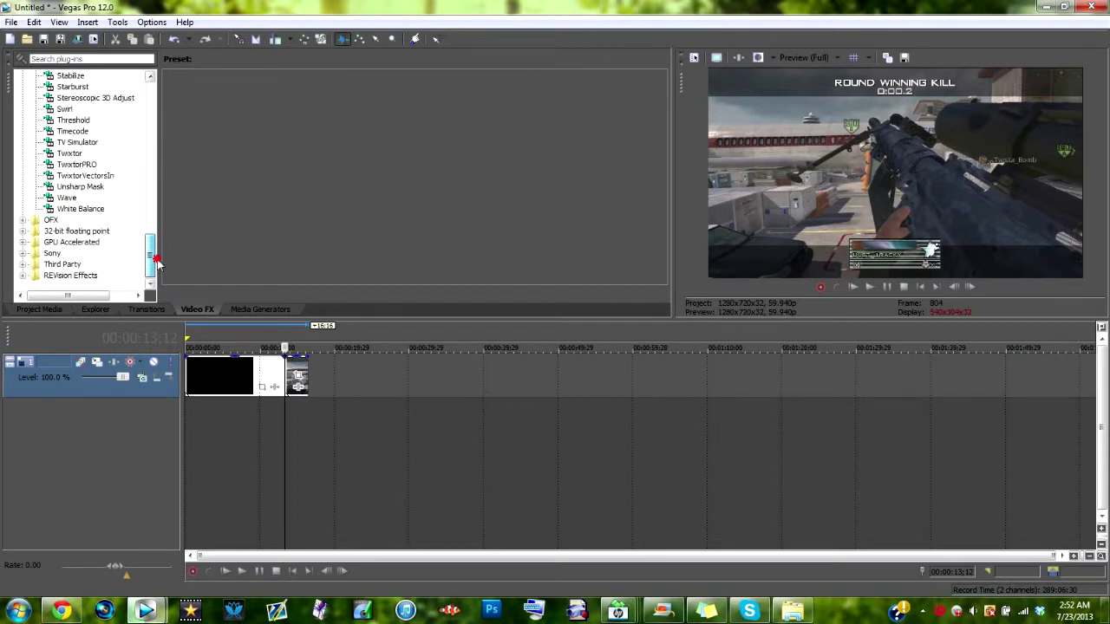
{"action": "left_click", "coordinate": [87, 165]}
{"action": "left_click", "coordinate": [303, 130]}
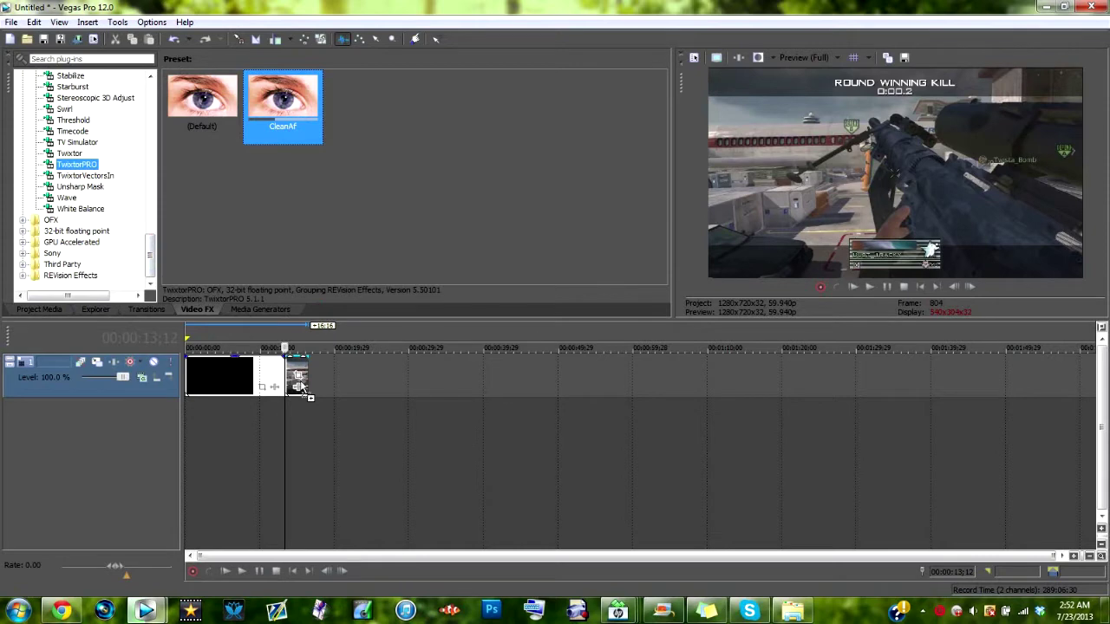
{"action": "left_click_drag", "start_coordinate": [300, 383], "coordinate": [301, 383]}
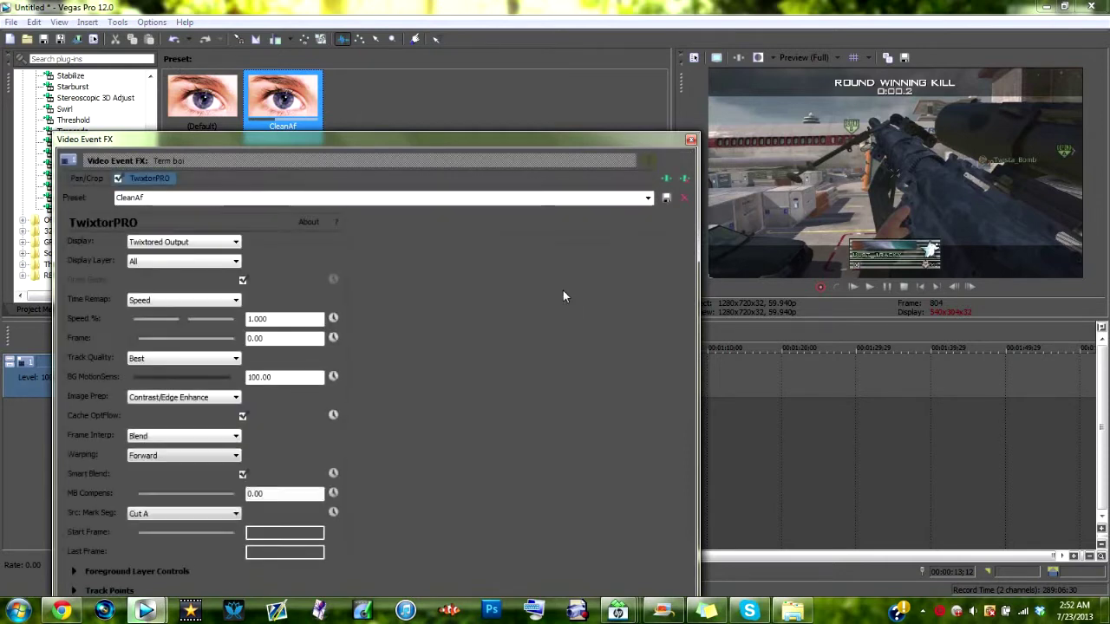
{"action": "left_click", "coordinate": [691, 139]}
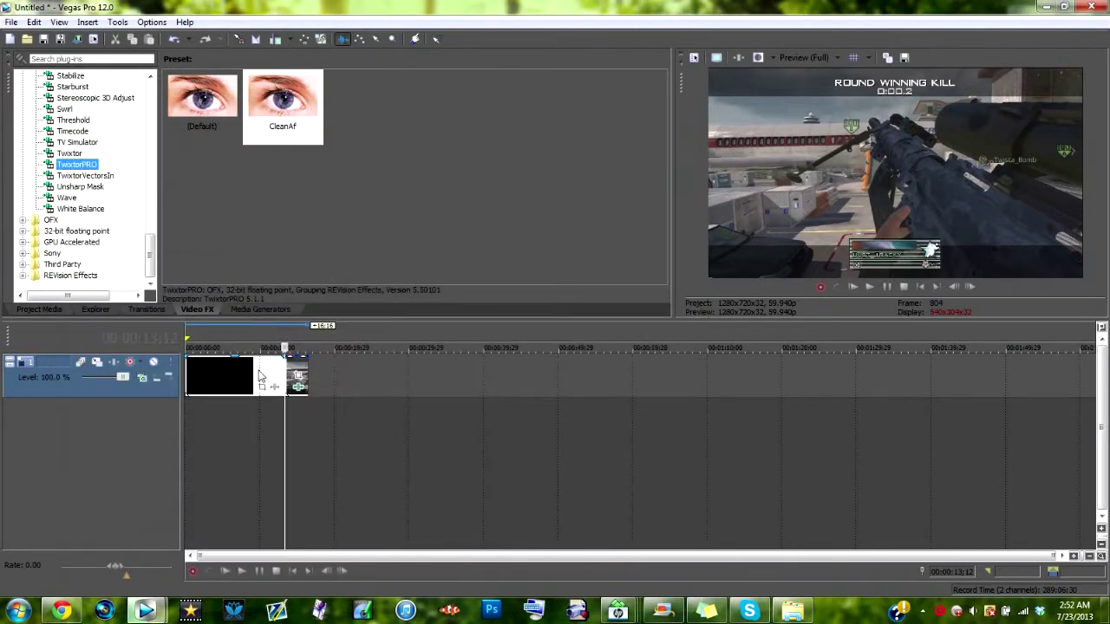
{"action": "left_click", "coordinate": [258, 375]}
Play the slow motion, pause at frame 802, and step back six frames toward 782
{"action": "left_click", "coordinate": [870, 286]}
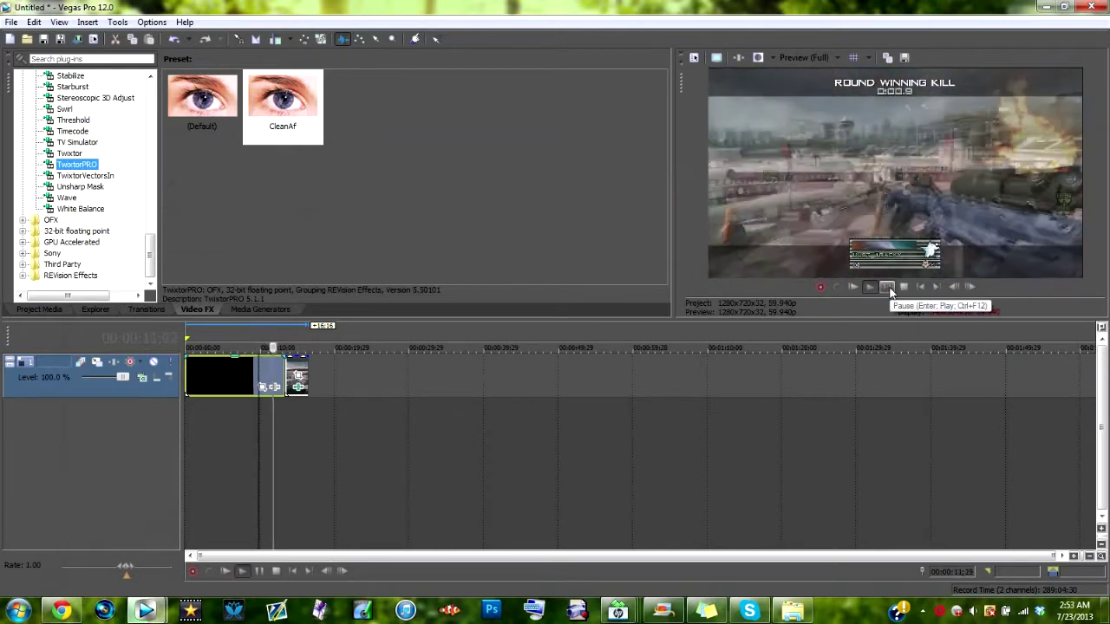
{"action": "left_click", "coordinate": [887, 286]}
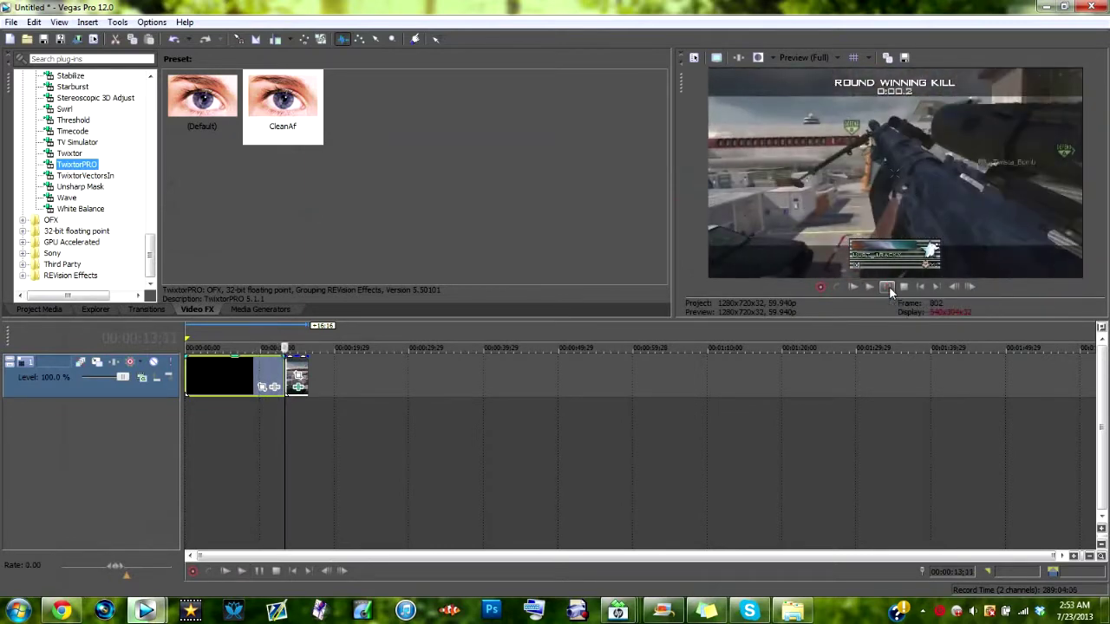
{"action": "left_click", "coordinate": [952, 287]}
{"action": "left_click", "coordinate": [952, 286]}
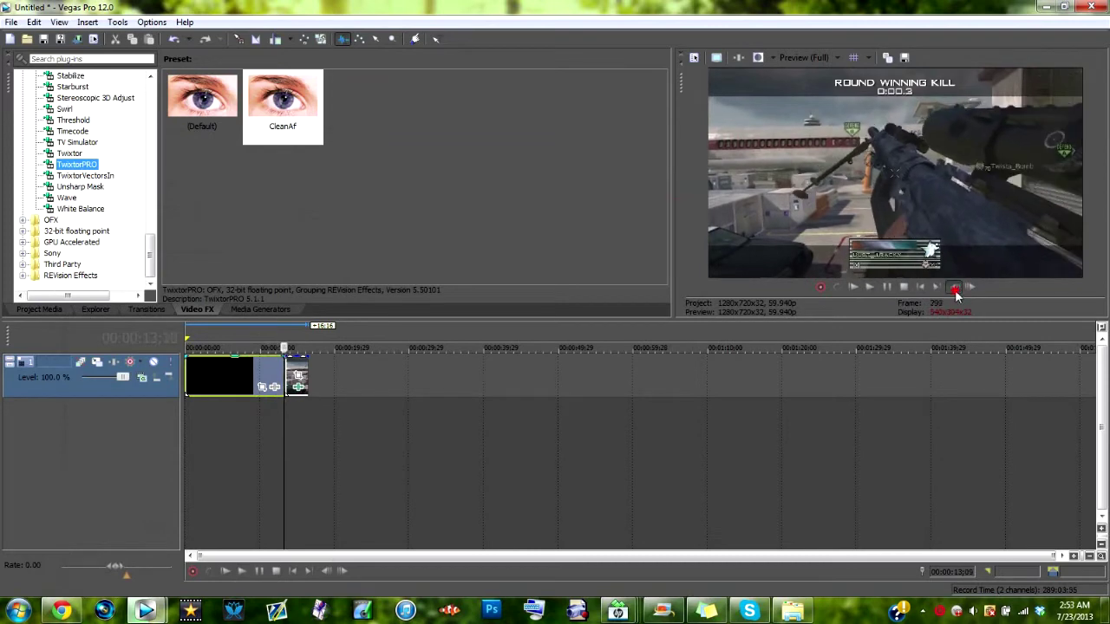
{"action": "left_click", "coordinate": [952, 287]}
{"action": "left_click", "coordinate": [952, 287]}
{"action": "left_click", "coordinate": [953, 287]}
{"action": "left_click", "coordinate": [952, 287]}
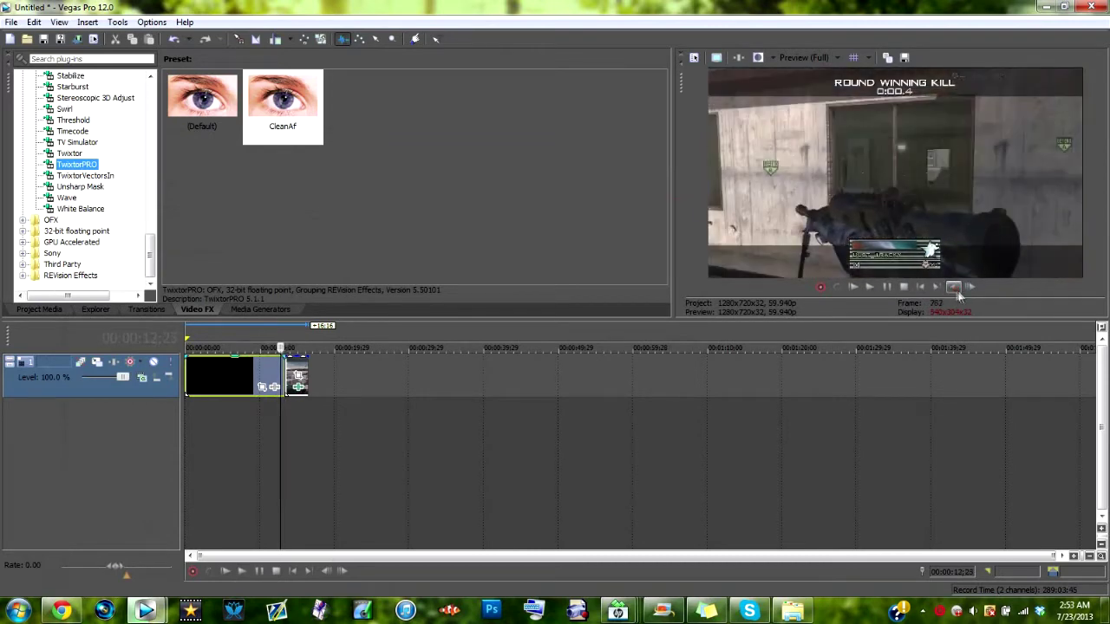
Step forward five frames, then set the cursor at frame 804, 00:00:13;12
{"action": "left_click", "coordinate": [968, 287]}
{"action": "left_click", "coordinate": [969, 287]}
{"action": "left_click", "coordinate": [968, 287]}
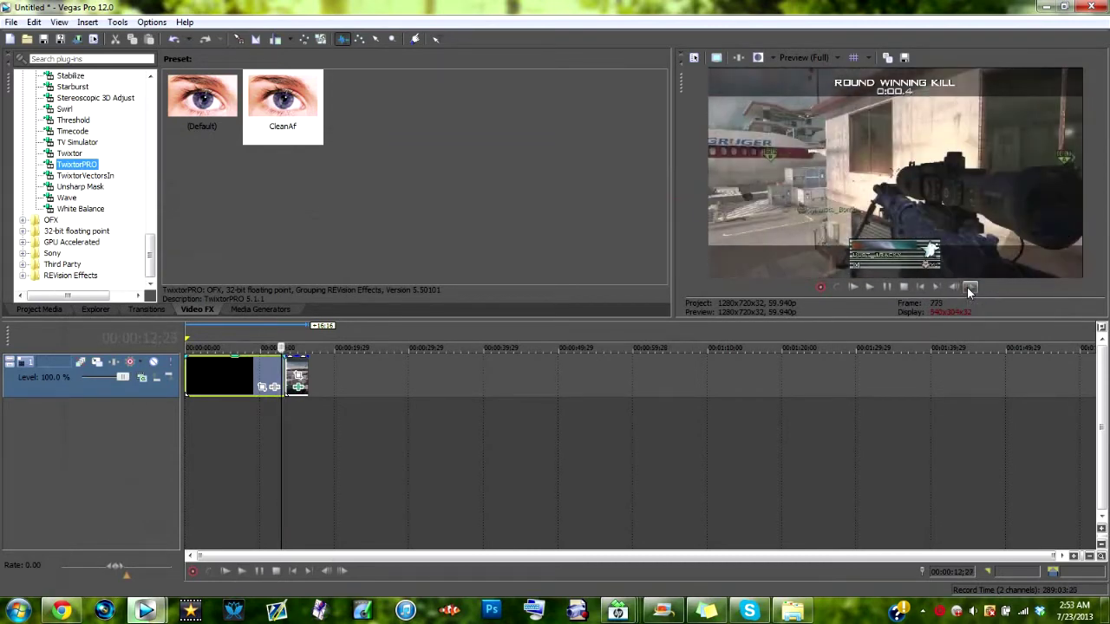
{"action": "left_click", "coordinate": [969, 287]}
{"action": "left_click", "coordinate": [968, 287]}
{"action": "left_click", "coordinate": [968, 287]}
{"action": "left_click", "coordinate": [969, 287]}
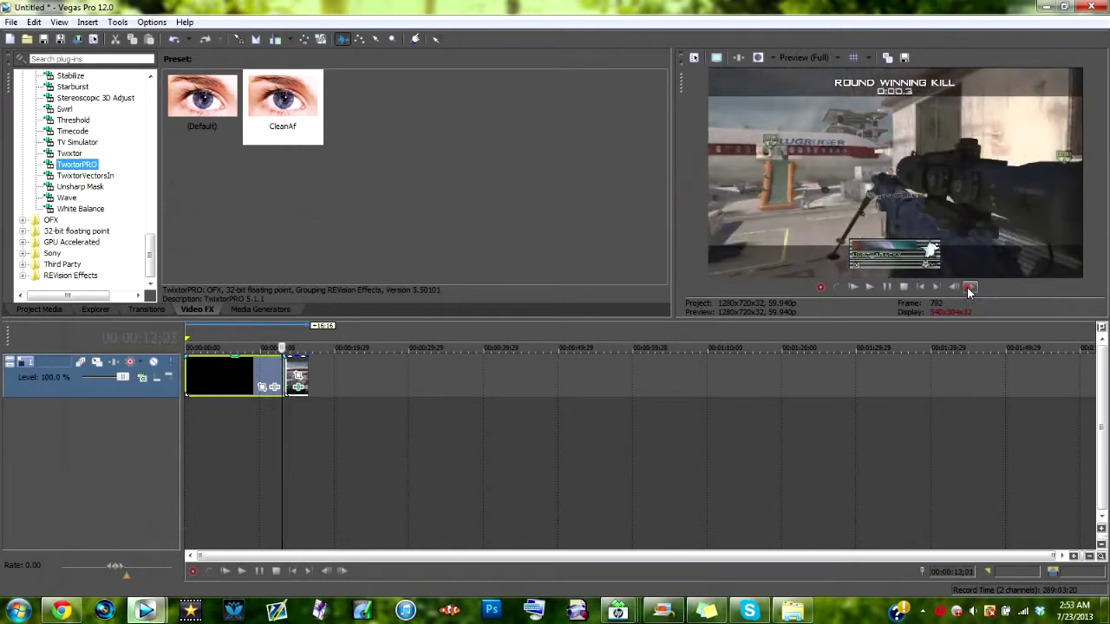
{"action": "left_click", "coordinate": [969, 287]}
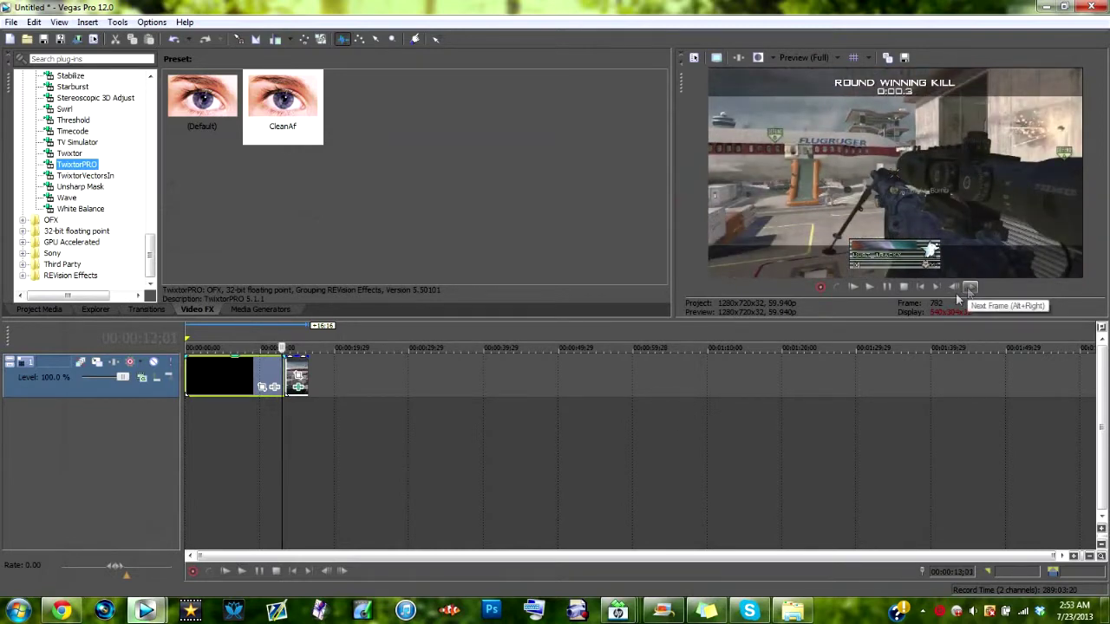
{"action": "left_click", "coordinate": [285, 367]}
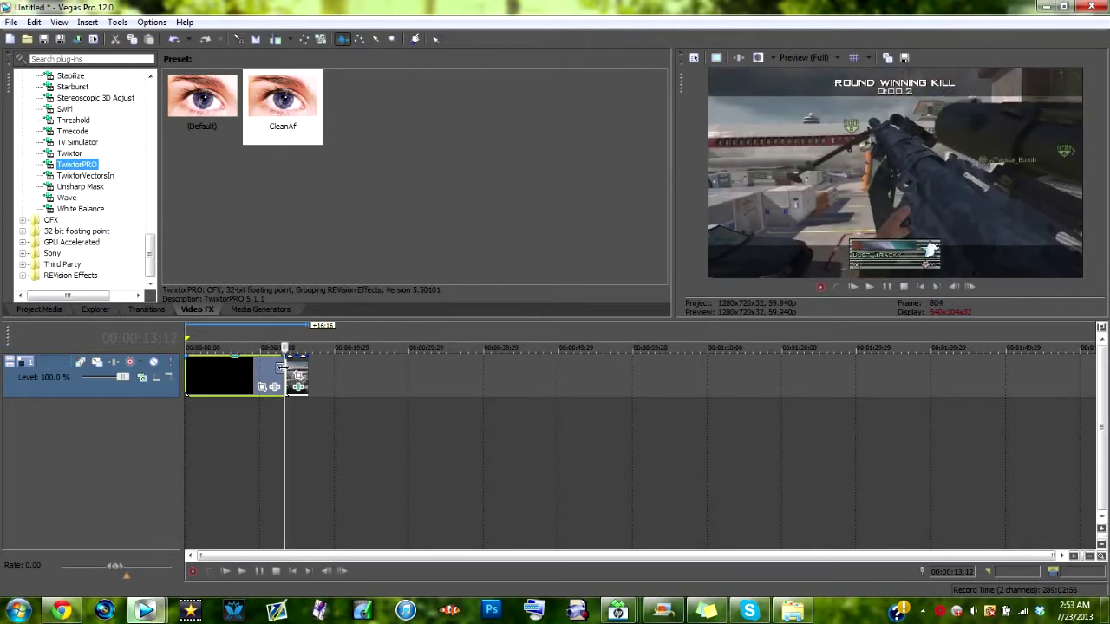
Insert a new video track, paste a copy of the gameplay clip onto it, and trim its start
{"action": "right_click", "coordinate": [320, 371]}
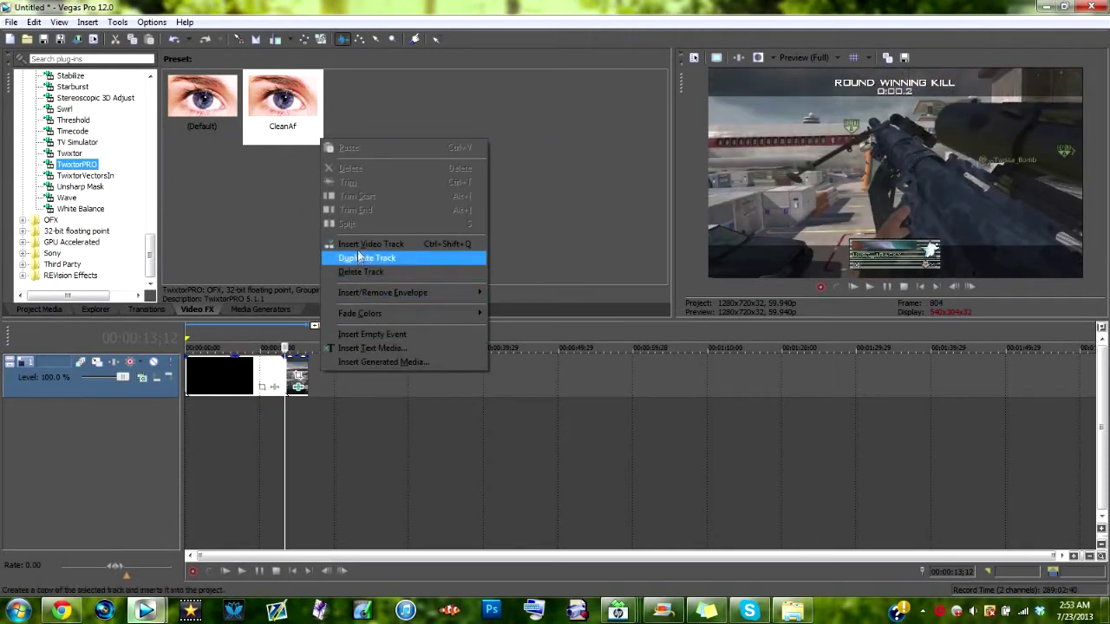
{"action": "left_click", "coordinate": [357, 247]}
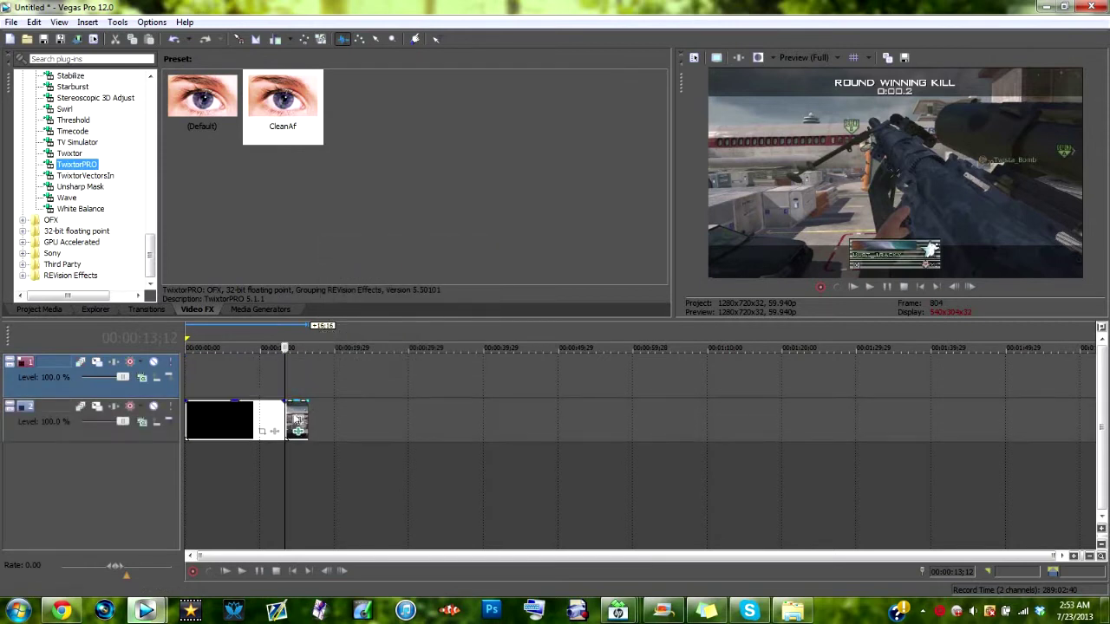
{"action": "right_click", "coordinate": [295, 418]}
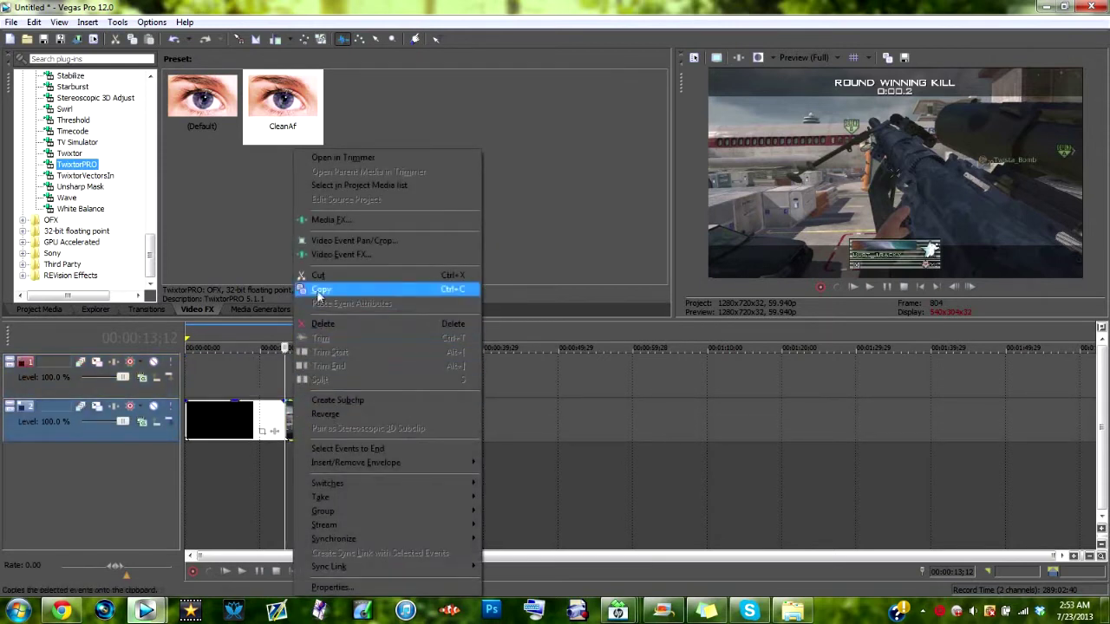
{"action": "left_click", "coordinate": [322, 284]}
{"action": "right_click", "coordinate": [299, 388]}
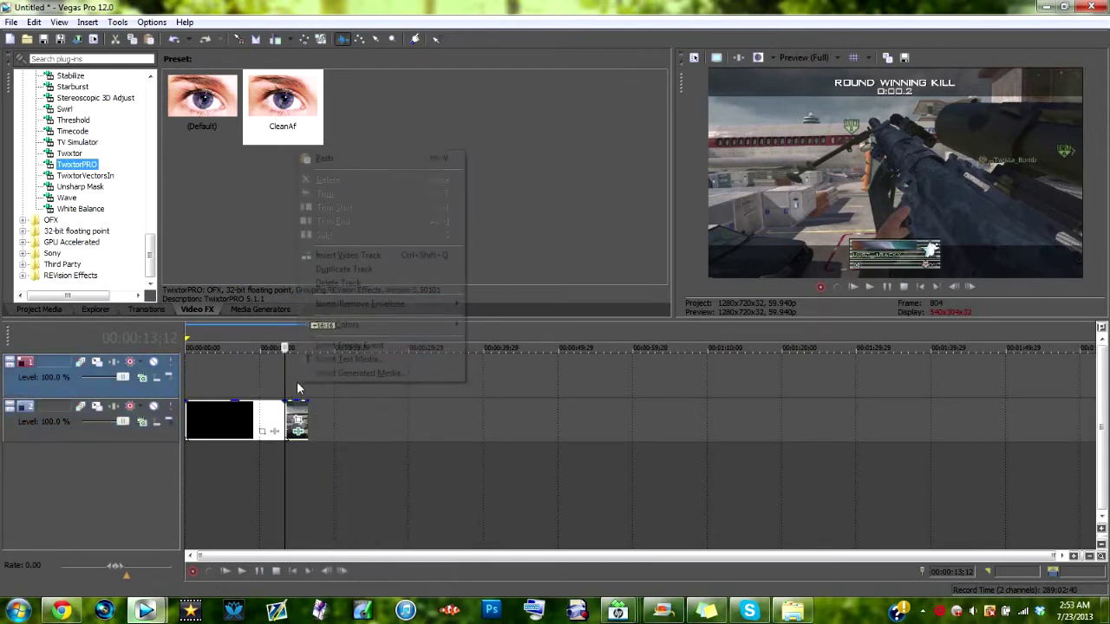
{"action": "left_click", "coordinate": [325, 157]}
{"action": "left_click_drag", "start_coordinate": [285, 369], "coordinate": [277, 371]}
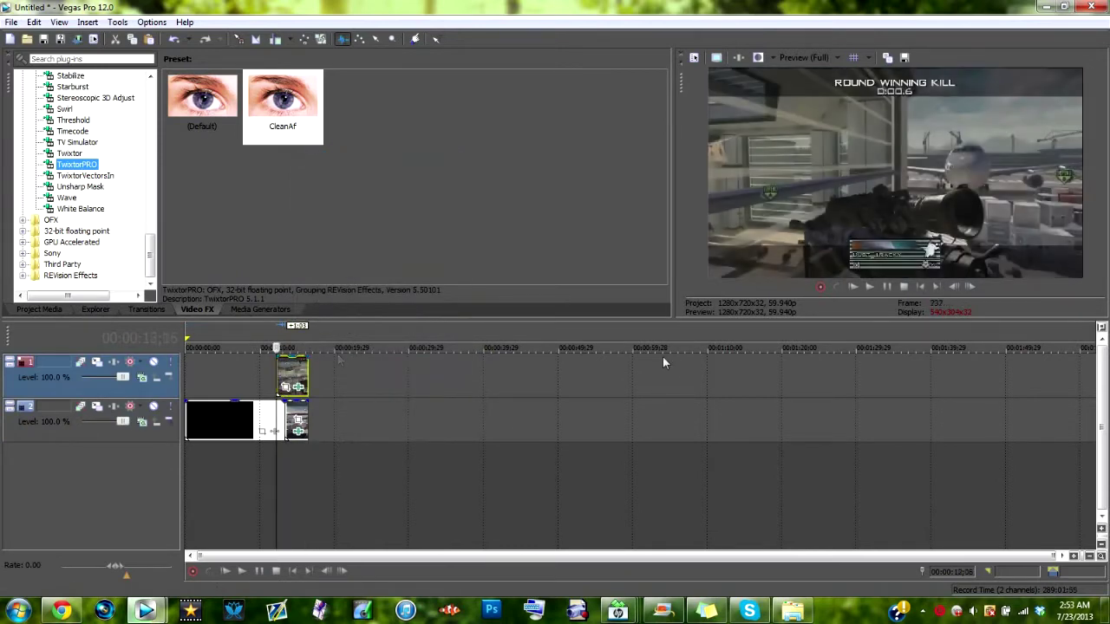
{"action": "left_click", "coordinate": [868, 287]}
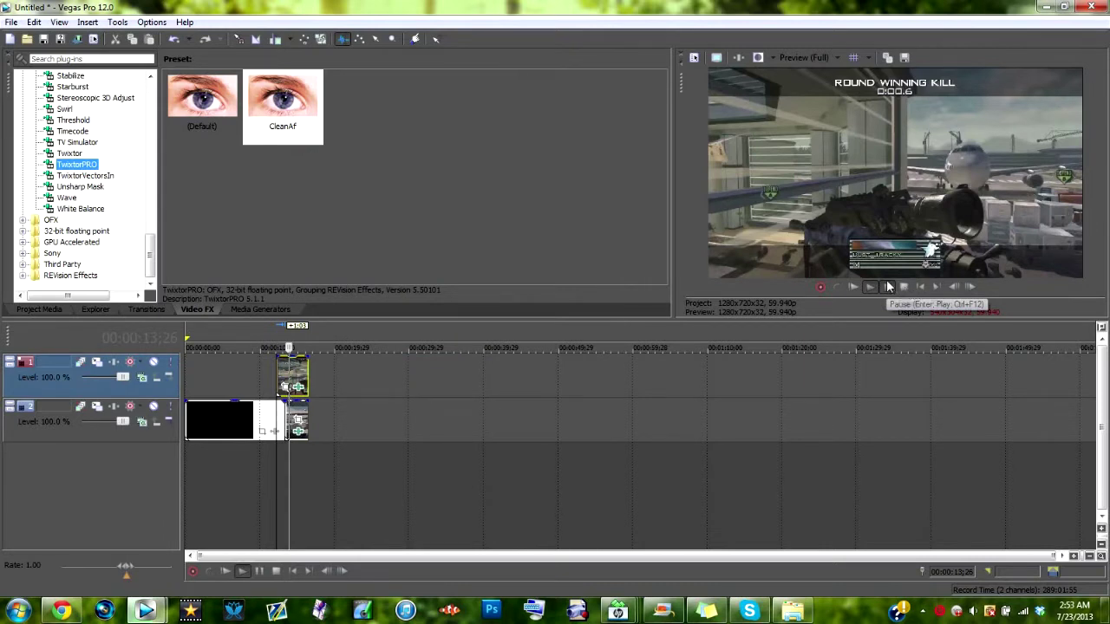
Pause the preview and drag the top event's left edge so it starts later
{"action": "left_click", "coordinate": [888, 286]}
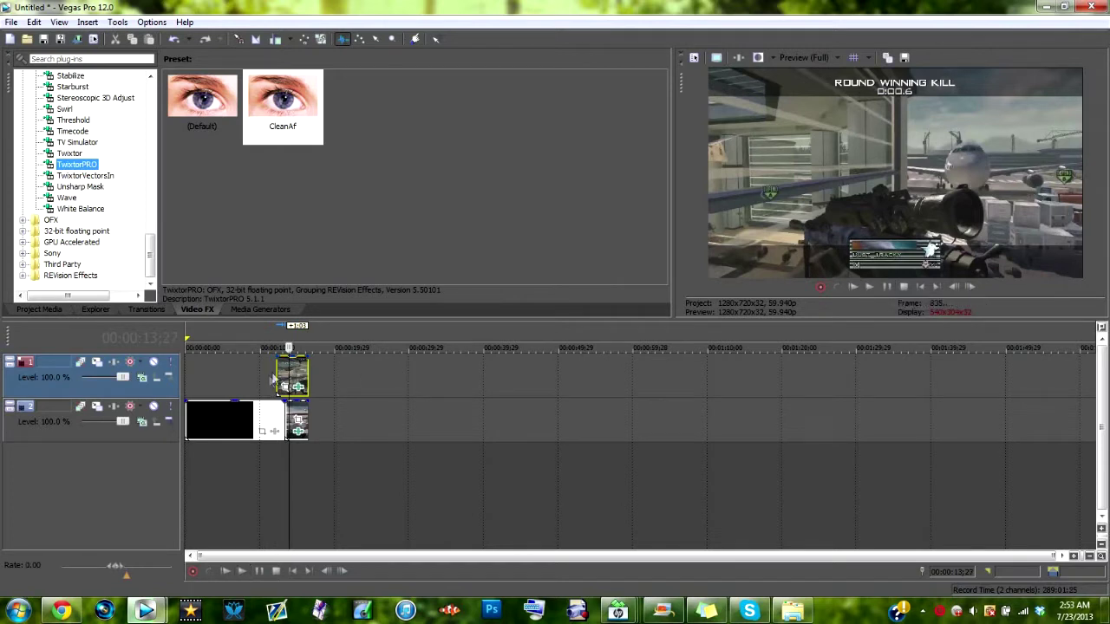
{"action": "left_click_drag", "start_coordinate": [277, 366], "coordinate": [284, 367]}
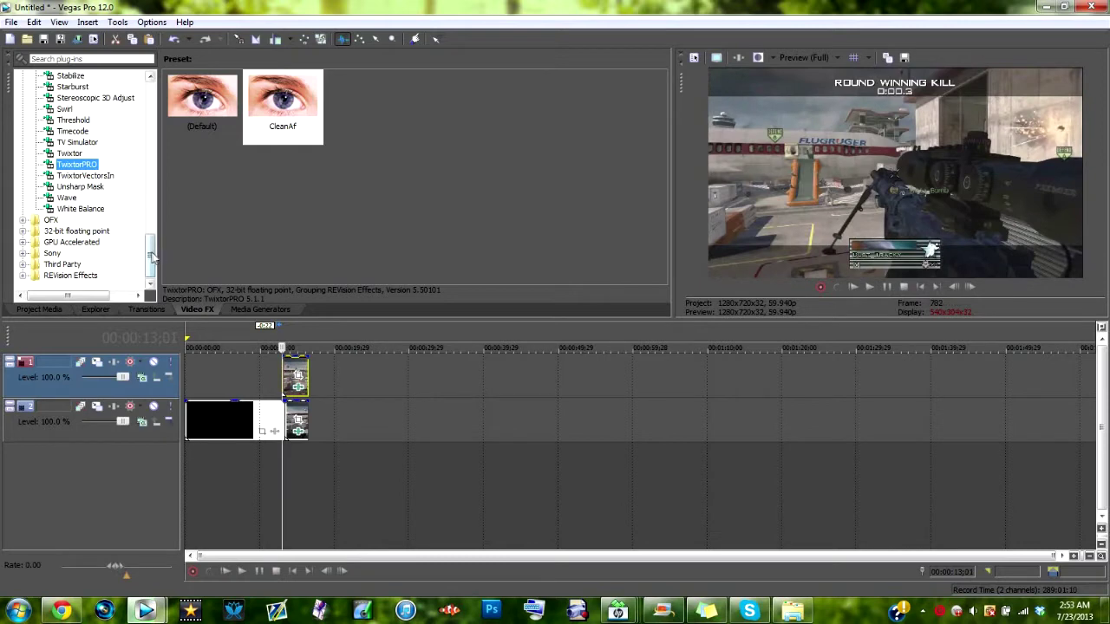
{"action": "left_click_drag", "start_coordinate": [150, 257], "coordinate": [148, 203]}
Show the NewBlue V2 Lens Correction presets and widen the list to read cc lens start and cc lens end
{"action": "left_click", "coordinate": [102, 110]}
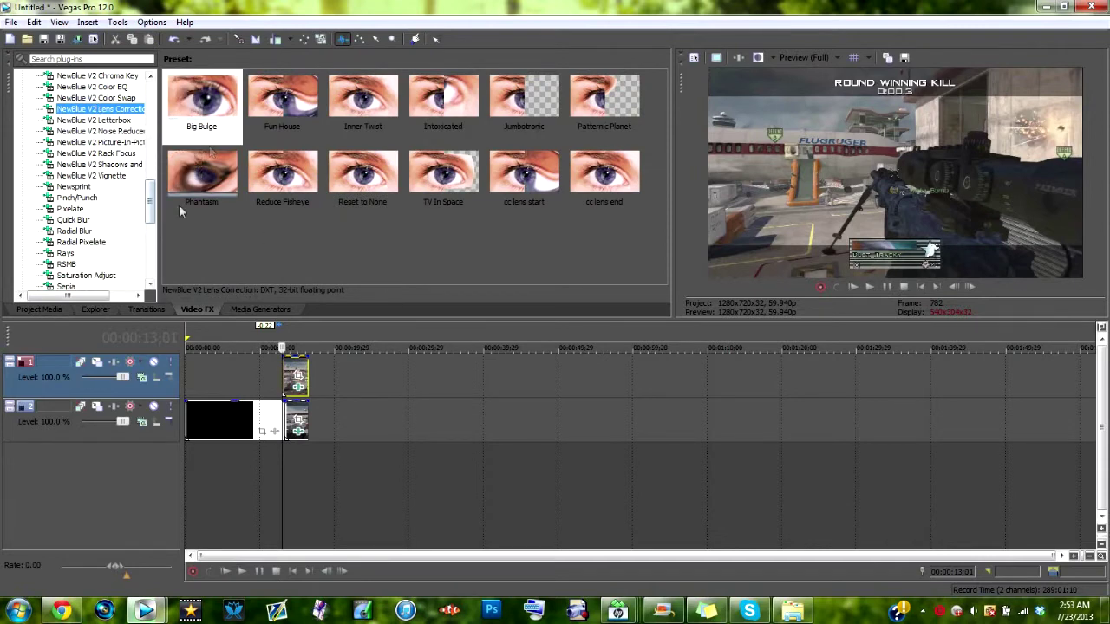
{"action": "left_click_drag", "start_coordinate": [159, 238], "coordinate": [165, 240]}
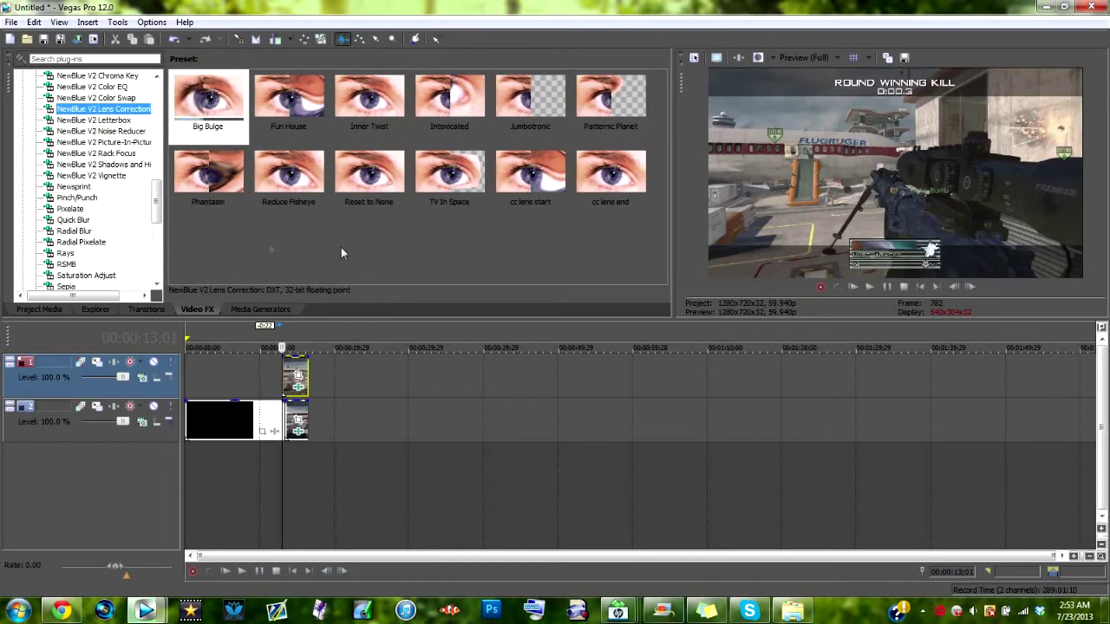
Drop the cc lens start preset (Distortion -92.6, Zoom 2.6) onto the Term boi event, dismissing the NewBlue registration prompt
{"action": "left_click", "coordinate": [541, 173]}
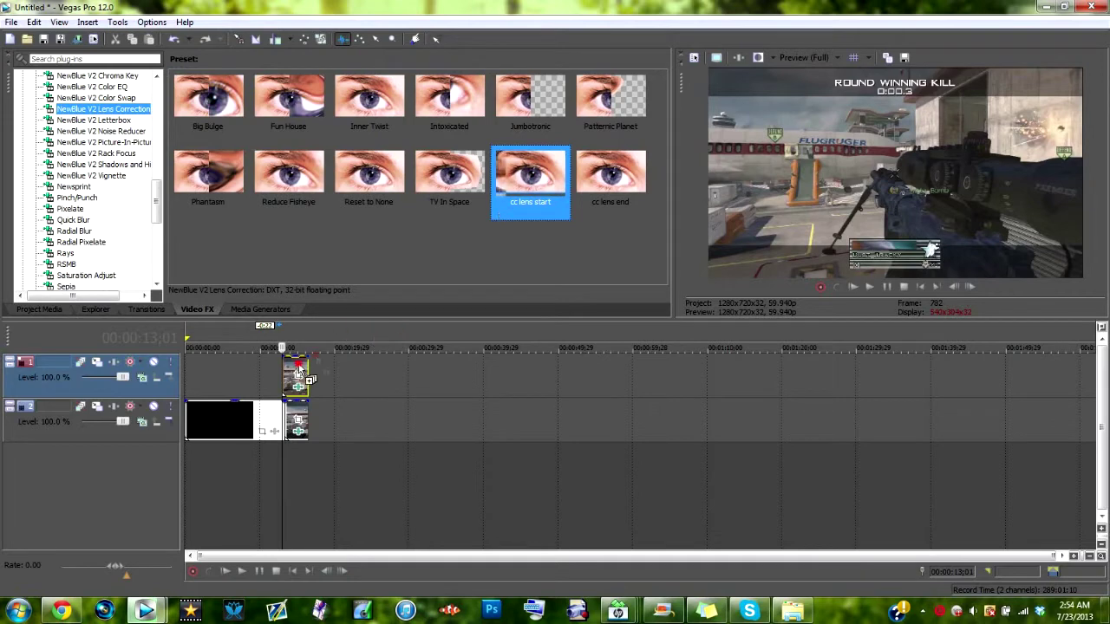
{"action": "left_click_drag", "start_coordinate": [298, 371], "coordinate": [297, 371]}
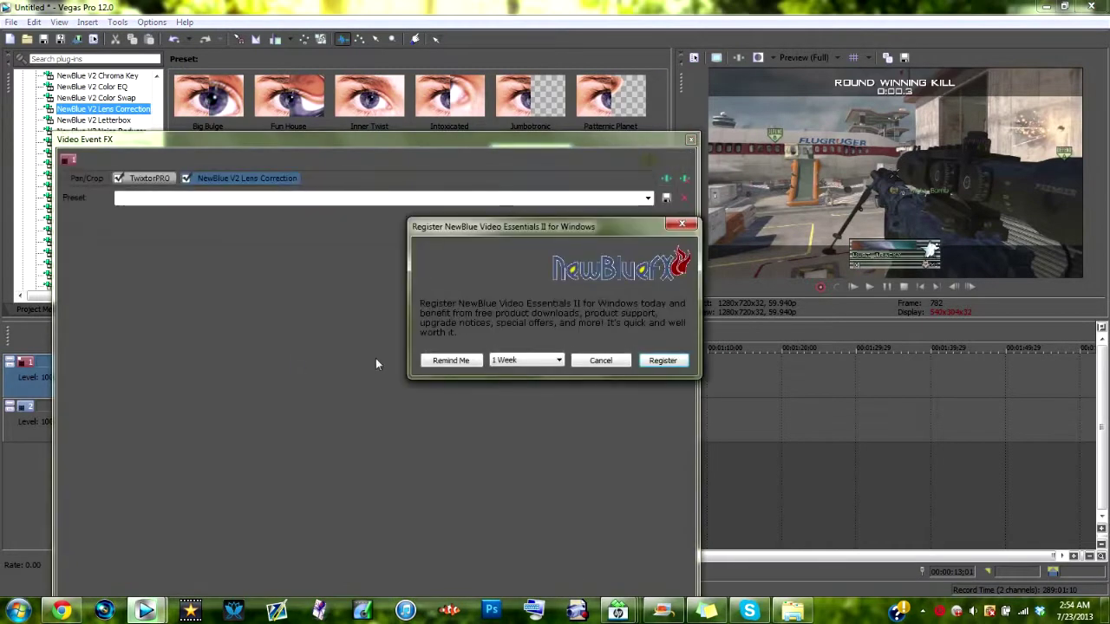
{"action": "left_click", "coordinate": [601, 365]}
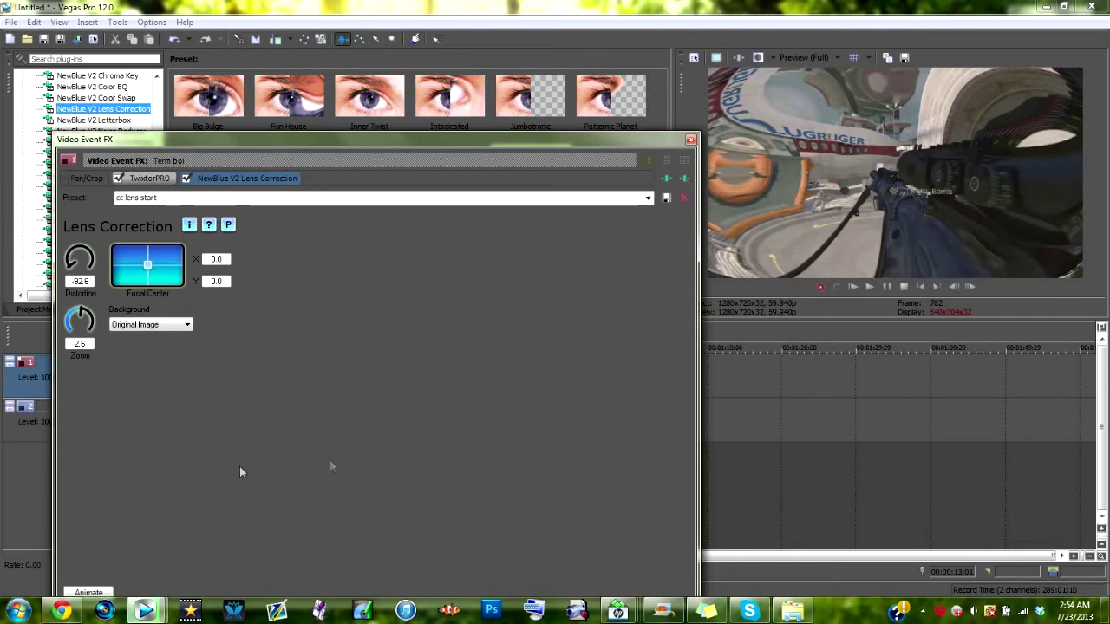
Turn on Animate and Sync Cursor for the lens correction and move its cursor to 00:00:01;13
{"action": "left_click_drag", "start_coordinate": [410, 137], "coordinate": [400, 96]}
{"action": "left_click", "coordinate": [77, 550]}
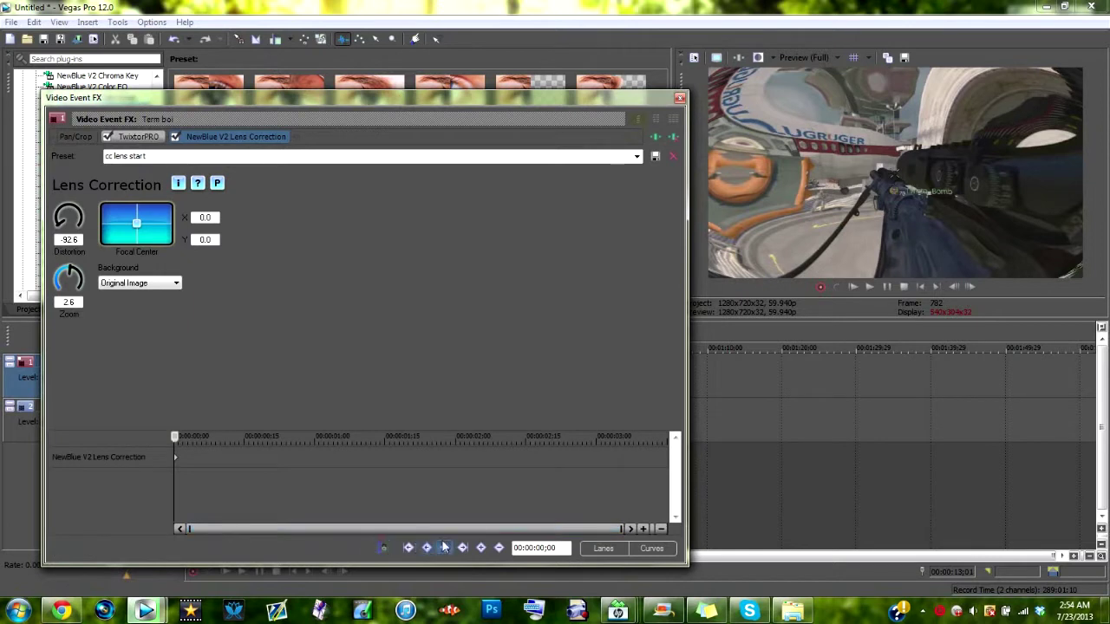
{"action": "left_click", "coordinate": [383, 547]}
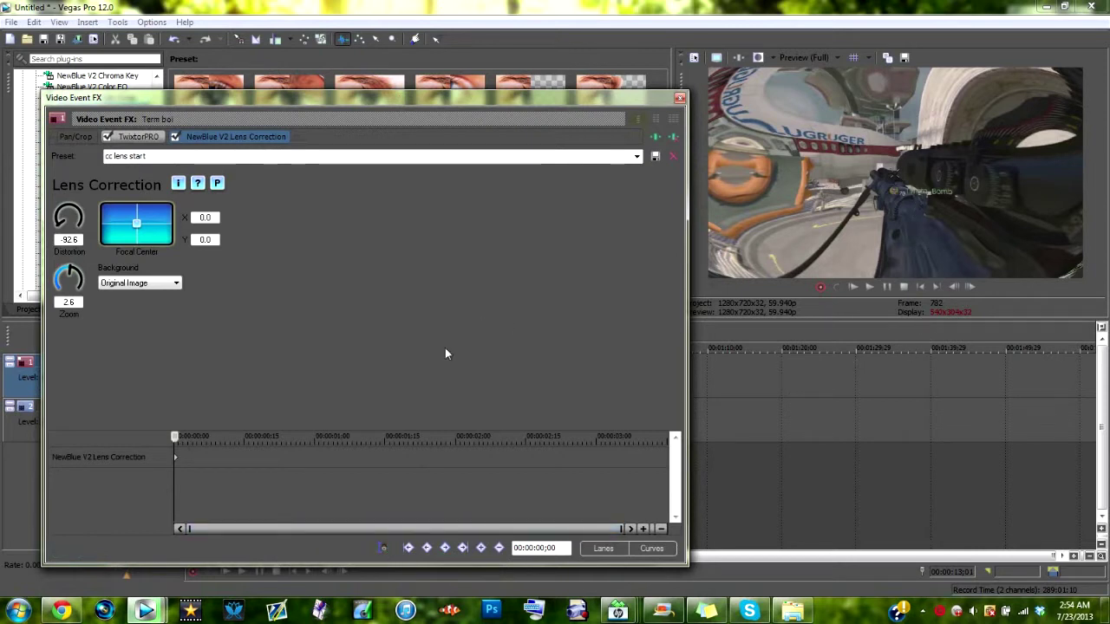
{"action": "mouse_move", "coordinate": [174, 437]}
{"action": "left_mouse_down"}
{"action": "mouse_move", "coordinate": [377, 457]}
{"action": "mouse_move", "coordinate": [377, 436]}
{"action": "left_mouse_up"}
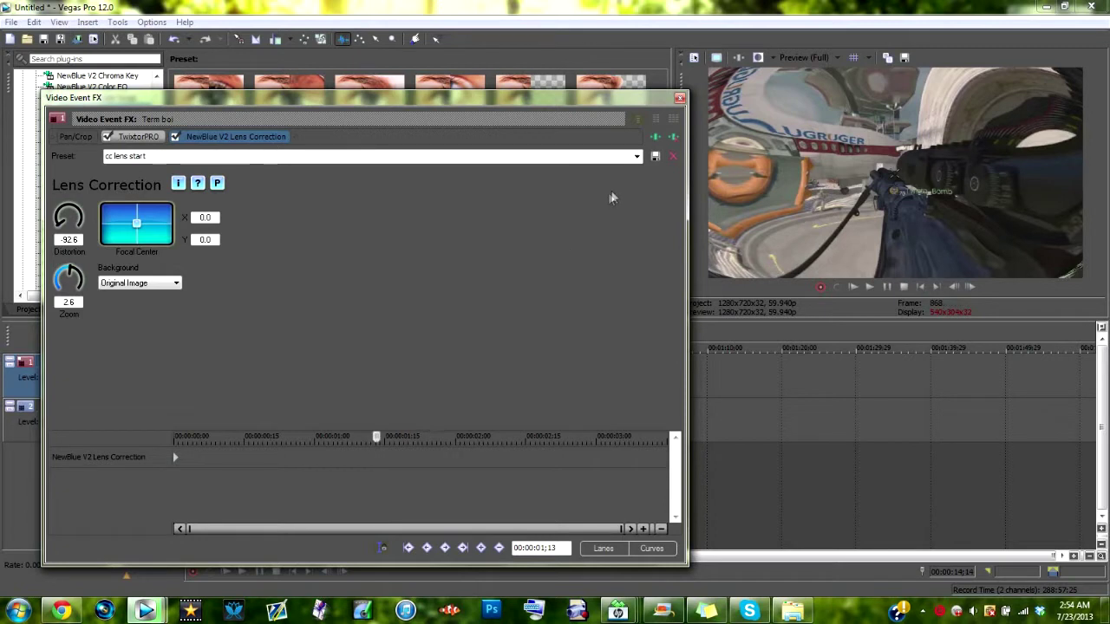
{"action": "left_click", "coordinate": [637, 158]}
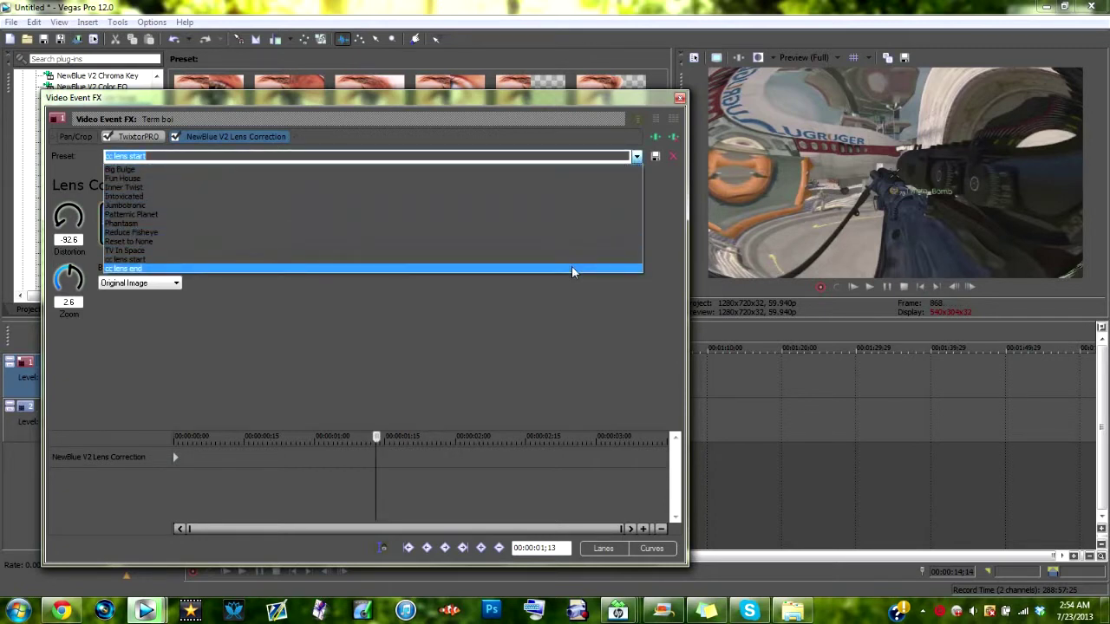
Keyframe the cc lens end preset (Distortion -14.8, Zoom 0.0), then move the effect cursor toward 00:00:02;23
{"action": "left_click", "coordinate": [572, 269]}
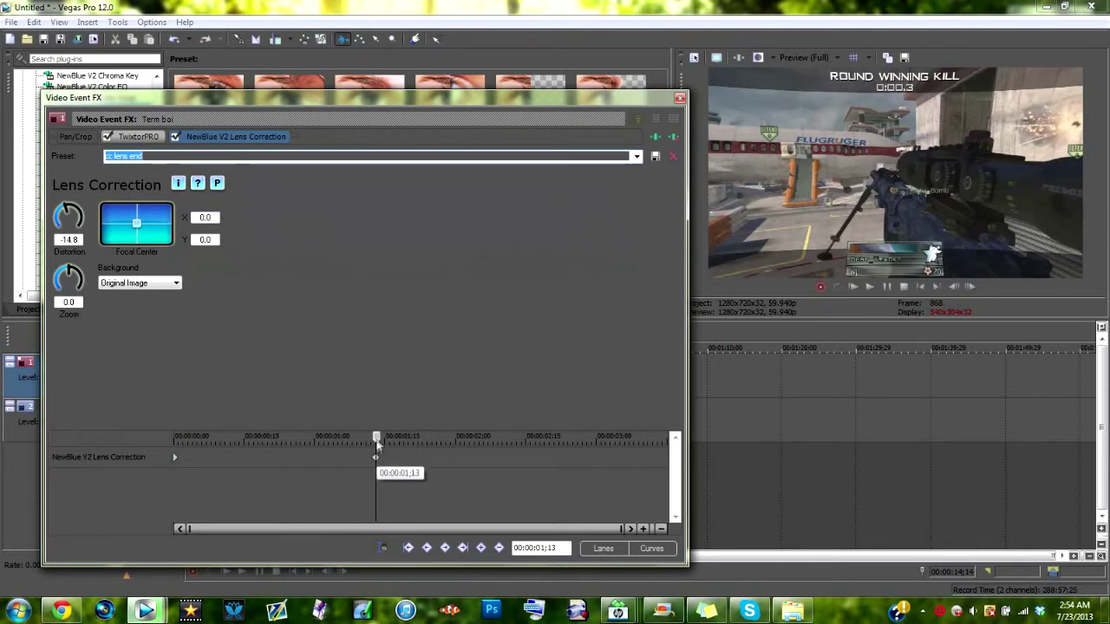
{"action": "left_click_drag", "start_coordinate": [378, 457], "coordinate": [549, 456]}
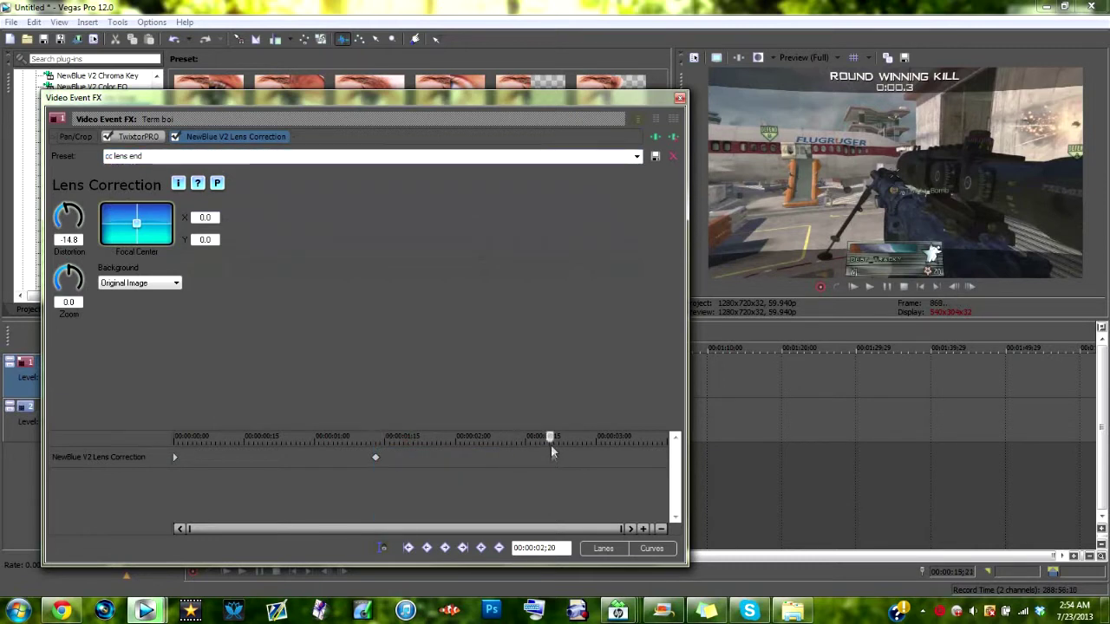
{"action": "left_click", "coordinate": [550, 439]}
{"action": "left_click", "coordinate": [550, 439]}
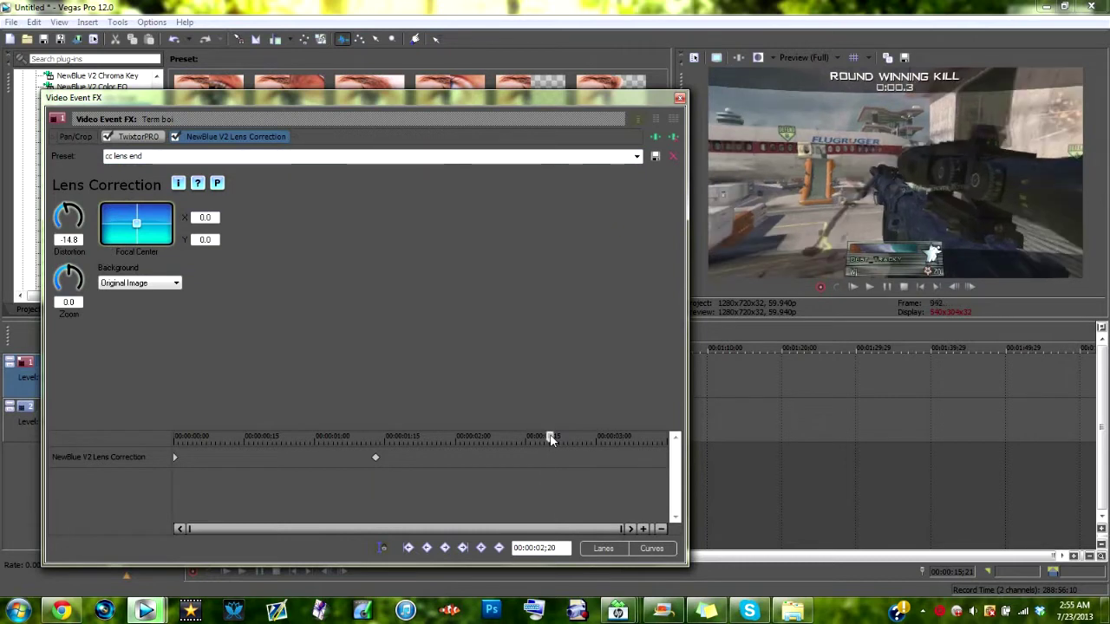
{"action": "left_click", "coordinate": [551, 439]}
Move the cc lens end keyframe to 00:00:03;14, the end of the Lens Correction timeline
{"action": "left_click_drag", "start_coordinate": [550, 440], "coordinate": [579, 440]}
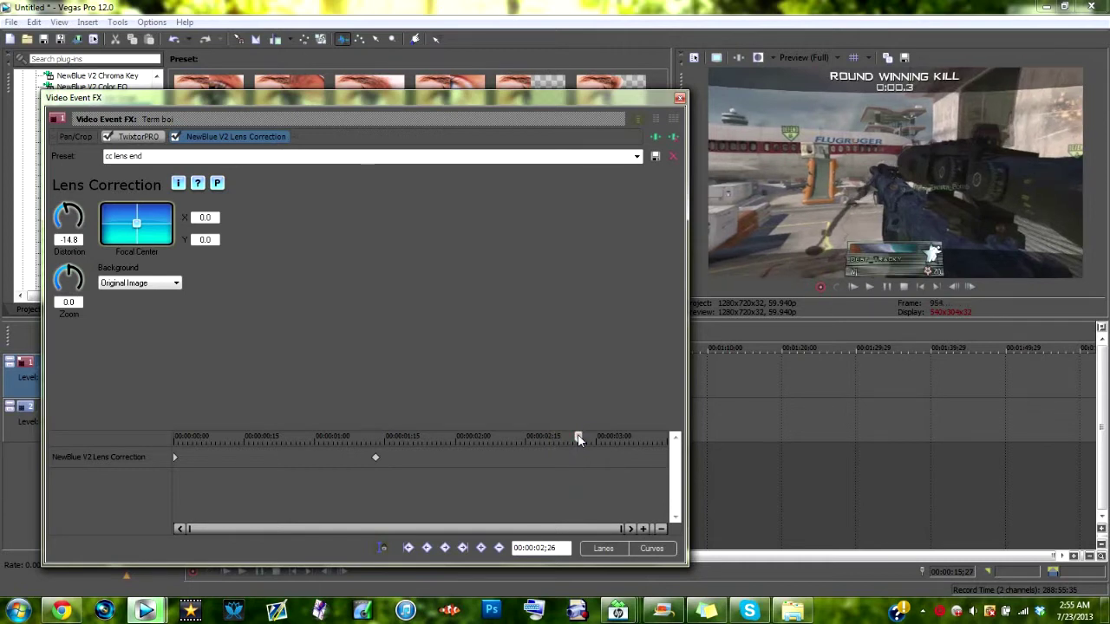
{"action": "left_click_drag", "start_coordinate": [579, 438], "coordinate": [637, 441]}
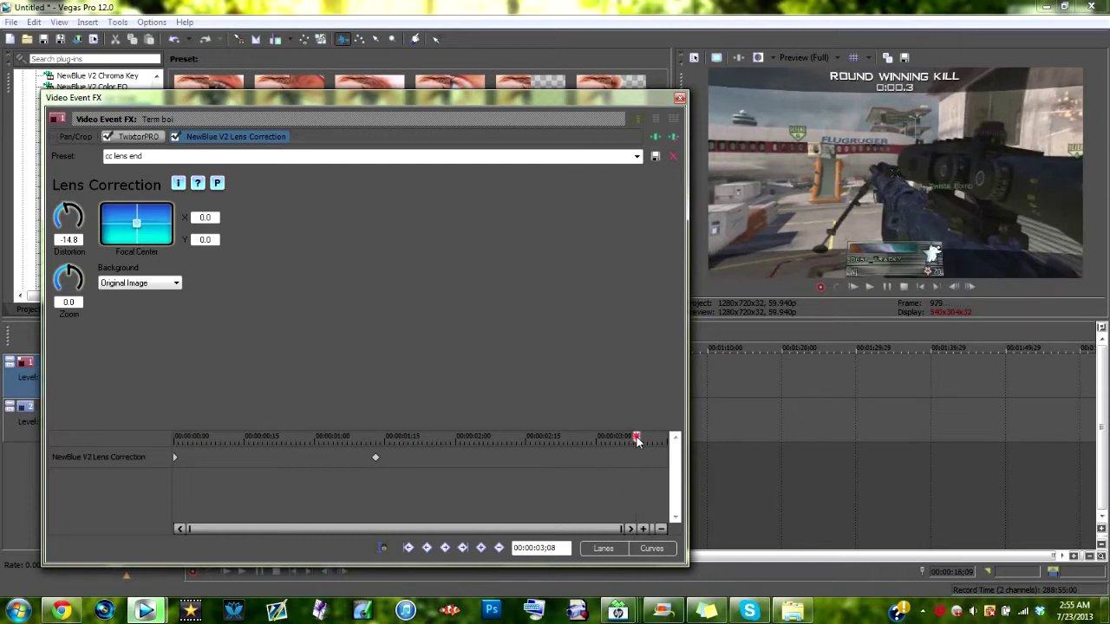
{"action": "left_click_drag", "start_coordinate": [636, 440], "coordinate": [663, 442]}
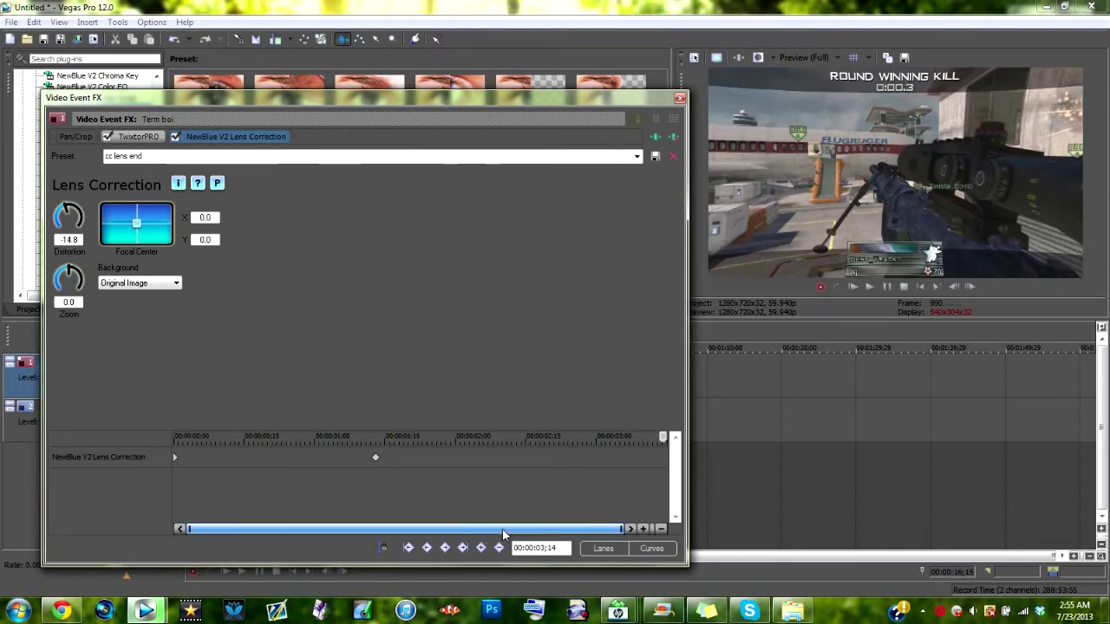
{"action": "left_click_drag", "start_coordinate": [375, 457], "coordinate": [666, 444]}
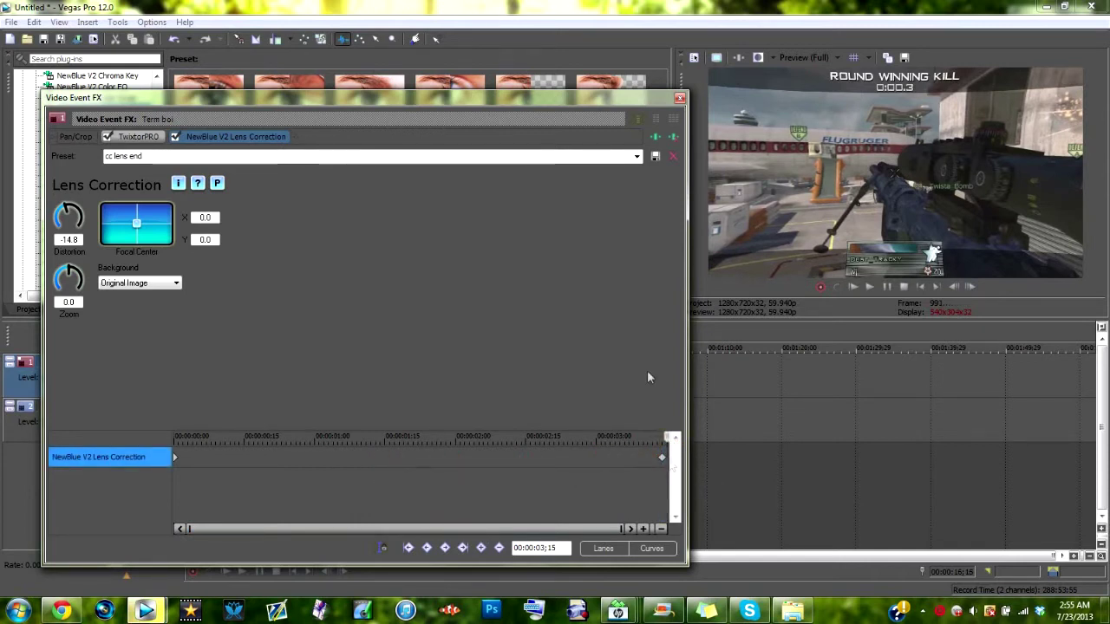
{"action": "left_click", "coordinate": [636, 156]}
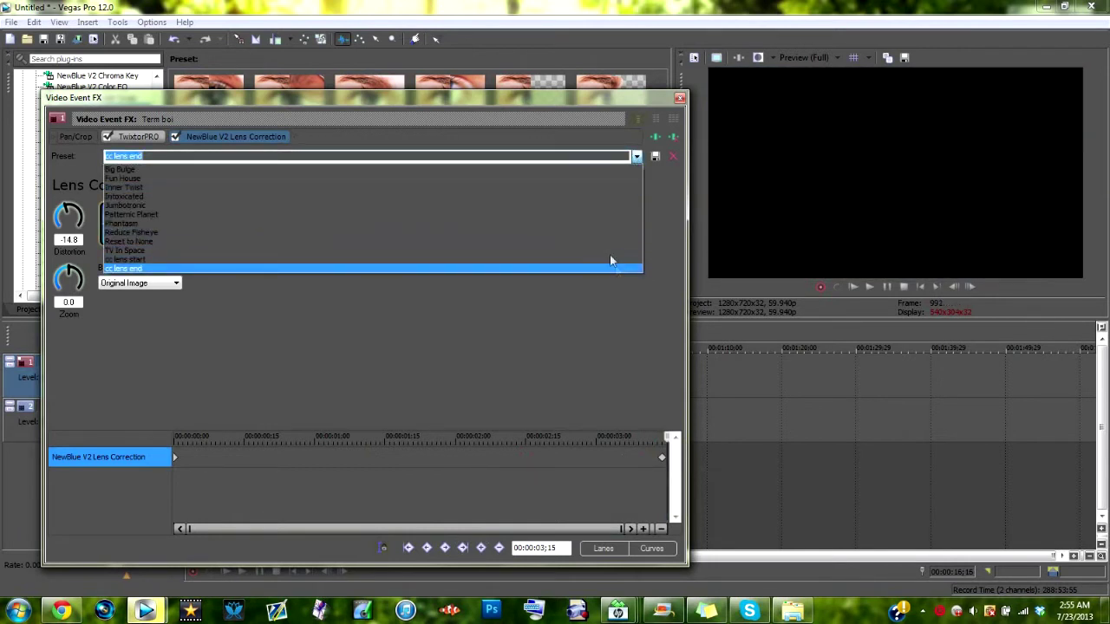
Try the TV In Space and Reset to None presets, then close the effect settings
{"action": "left_click", "coordinate": [601, 249]}
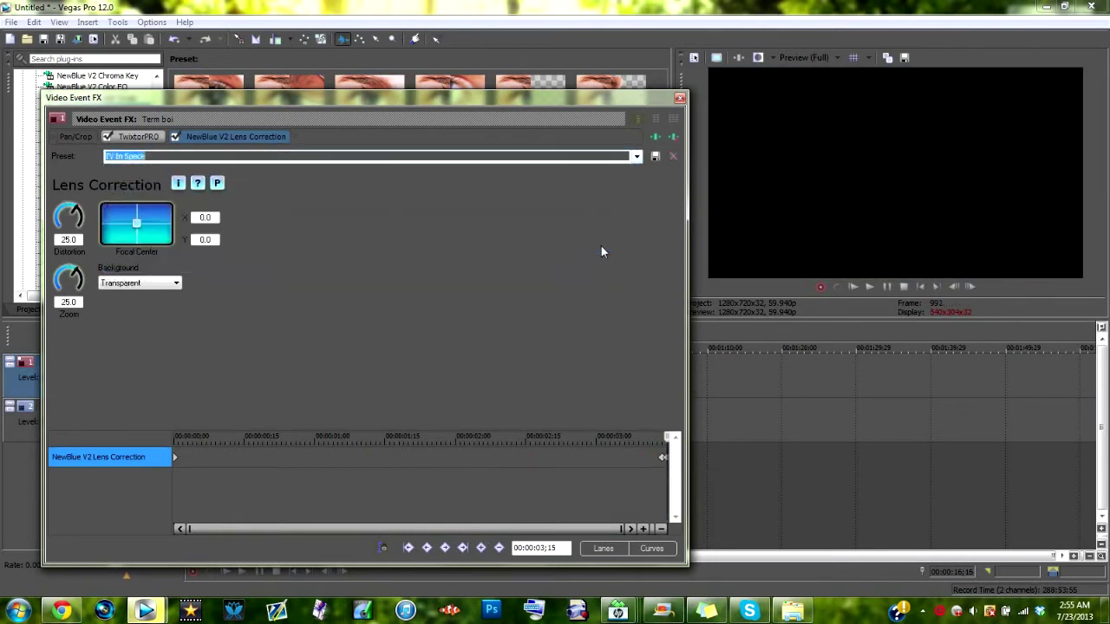
{"action": "left_click", "coordinate": [641, 155]}
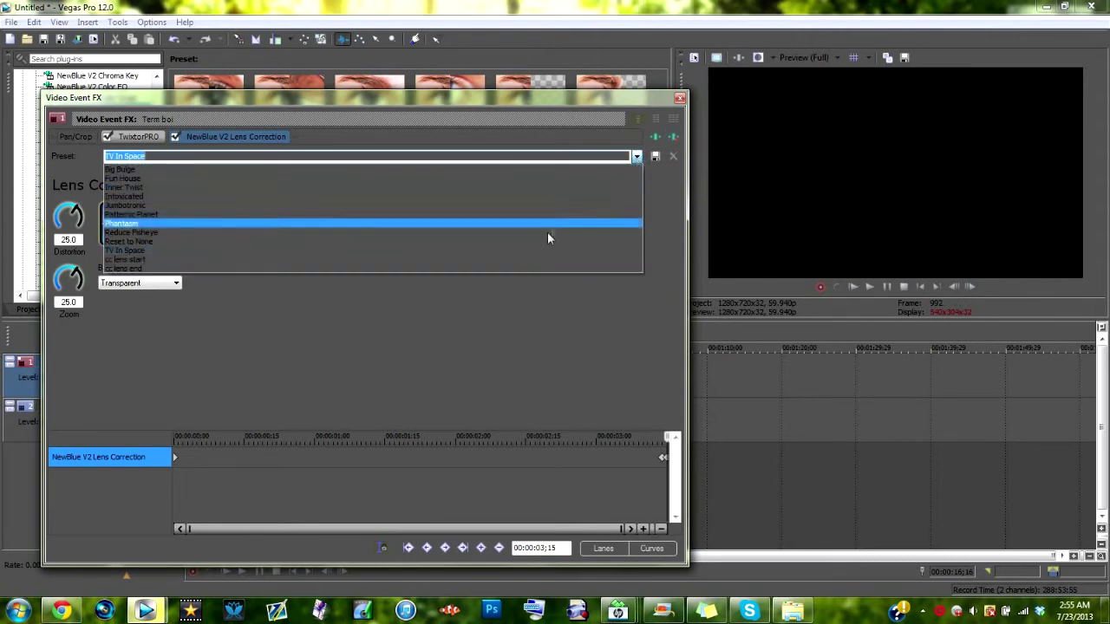
{"action": "left_click", "coordinate": [546, 242]}
{"action": "left_click", "coordinate": [679, 97]}
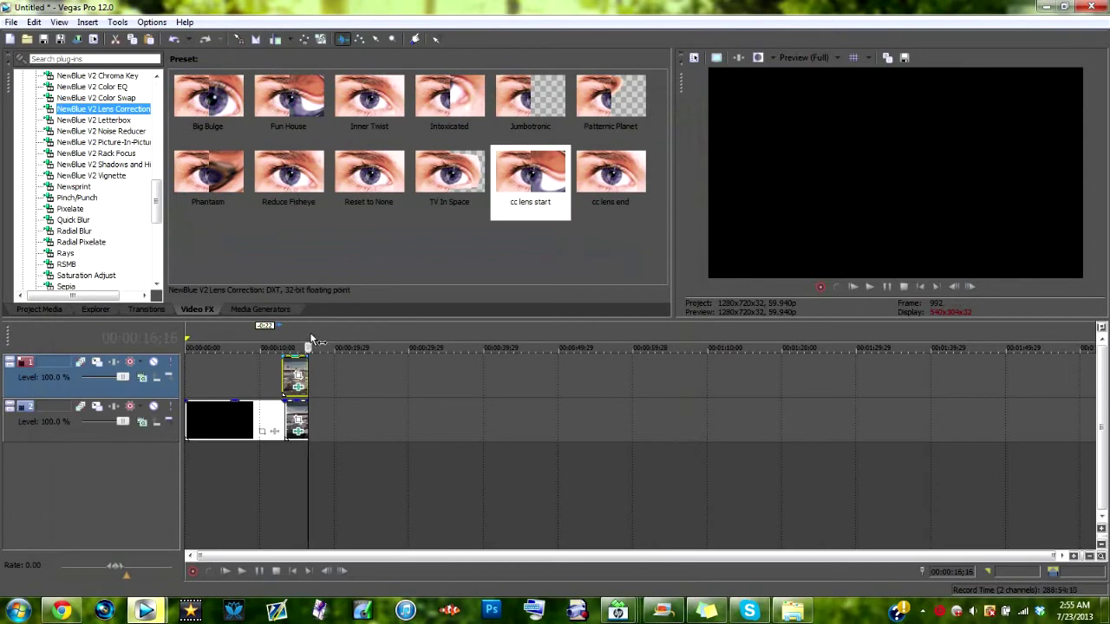
Set a loop region over the top clip from 00:00:12;24 to 00:00:16;24
{"action": "double_click", "coordinate": [294, 374]}
{"action": "left_click_drag", "start_coordinate": [283, 338], "coordinate": [279, 338]}
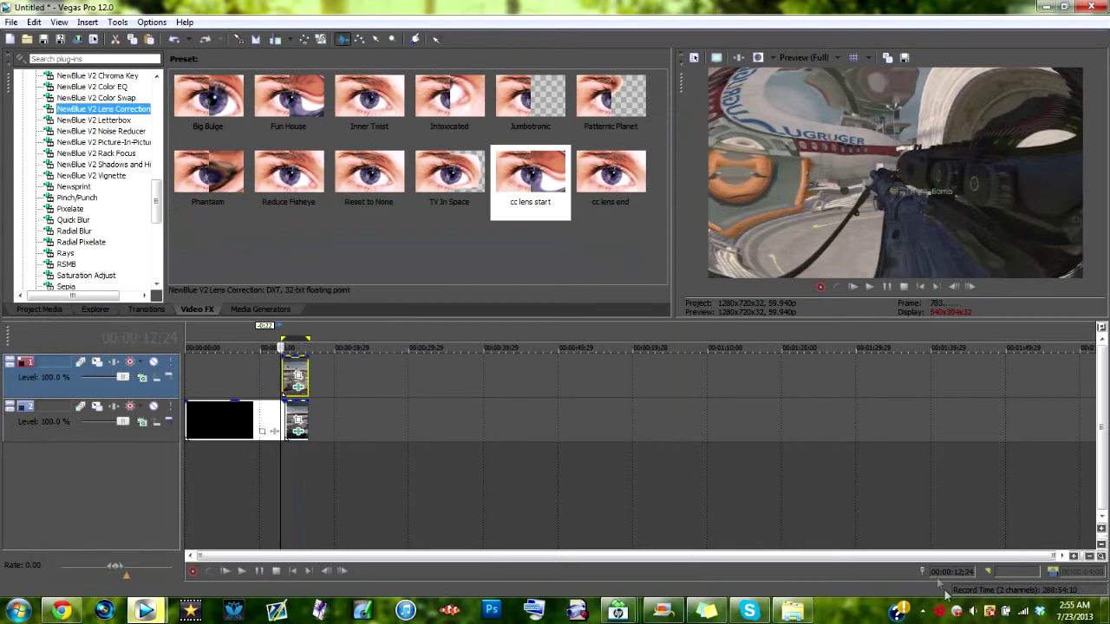
{"action": "left_click", "coordinate": [922, 610]}
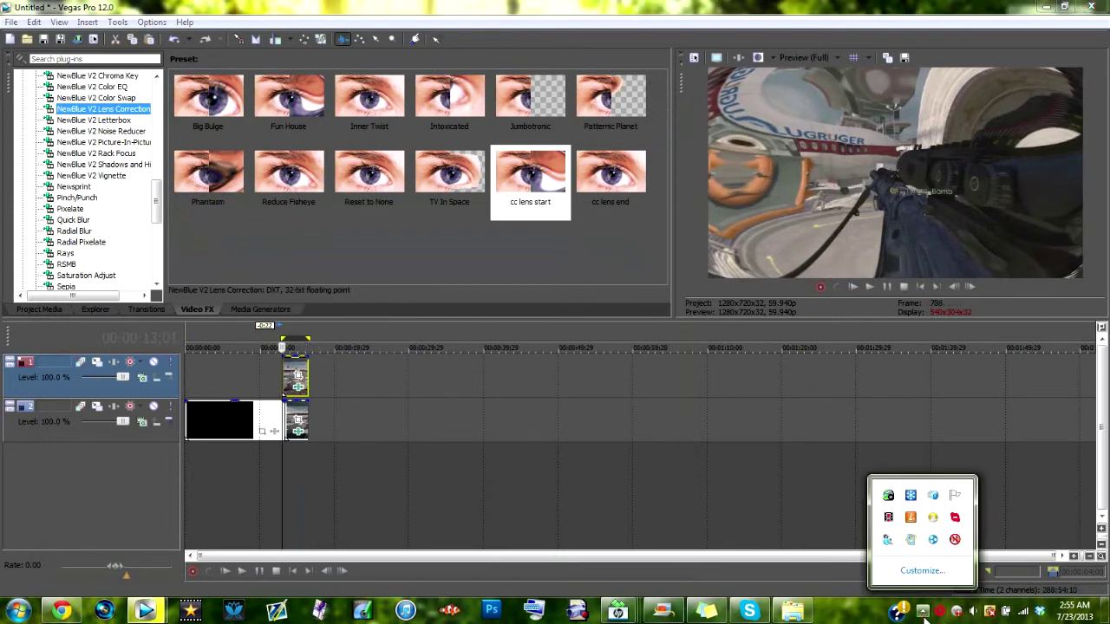
Stop the tray screen recorder and bring up Chrome on the tK Recruitment Challenge tab
{"action": "left_click", "coordinate": [888, 518]}
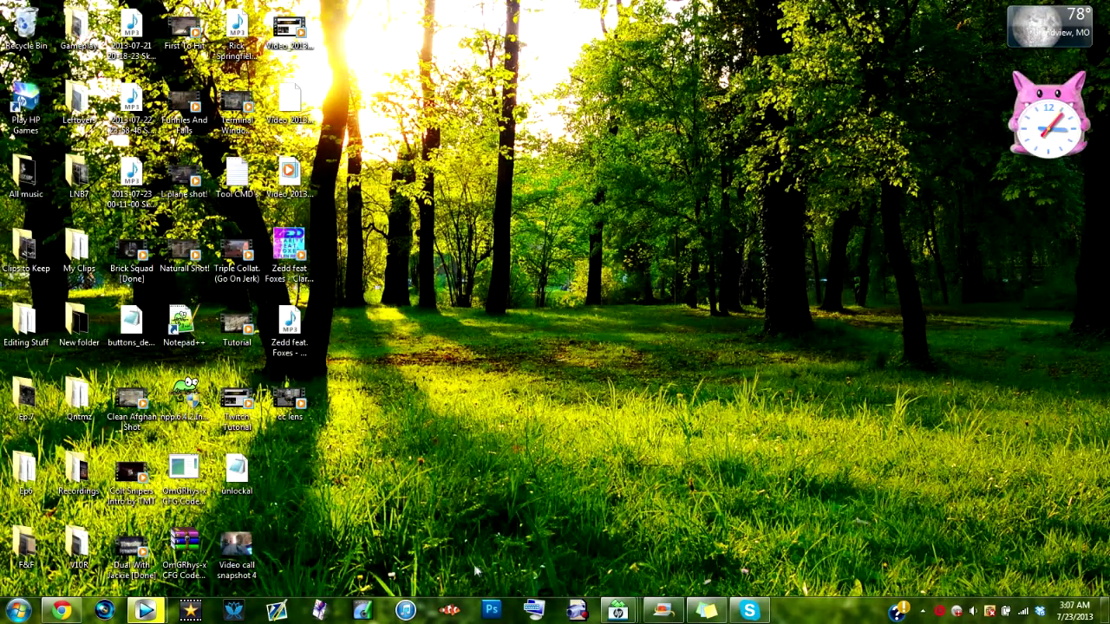
{"action": "left_click", "coordinate": [61, 611]}
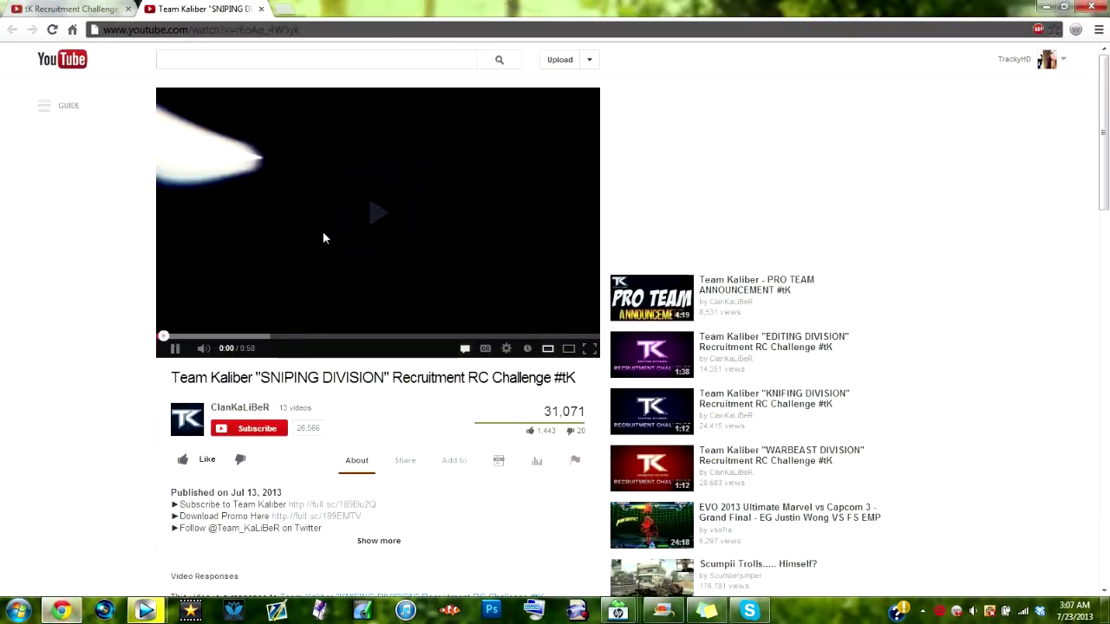
{"action": "key", "text": "ctrl+shift+Tab"}
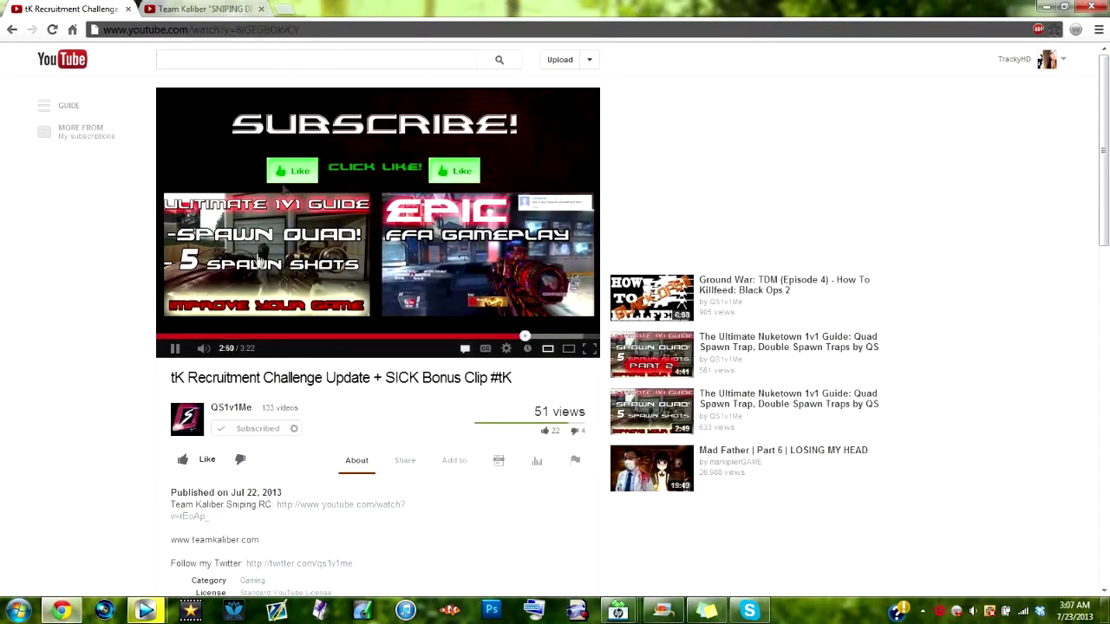
Pause the YouTube video, minimize Chrome, and open the rendered cc lens video
{"action": "left_click", "coordinate": [243, 272]}
{"action": "left_click", "coordinate": [1045, 6]}
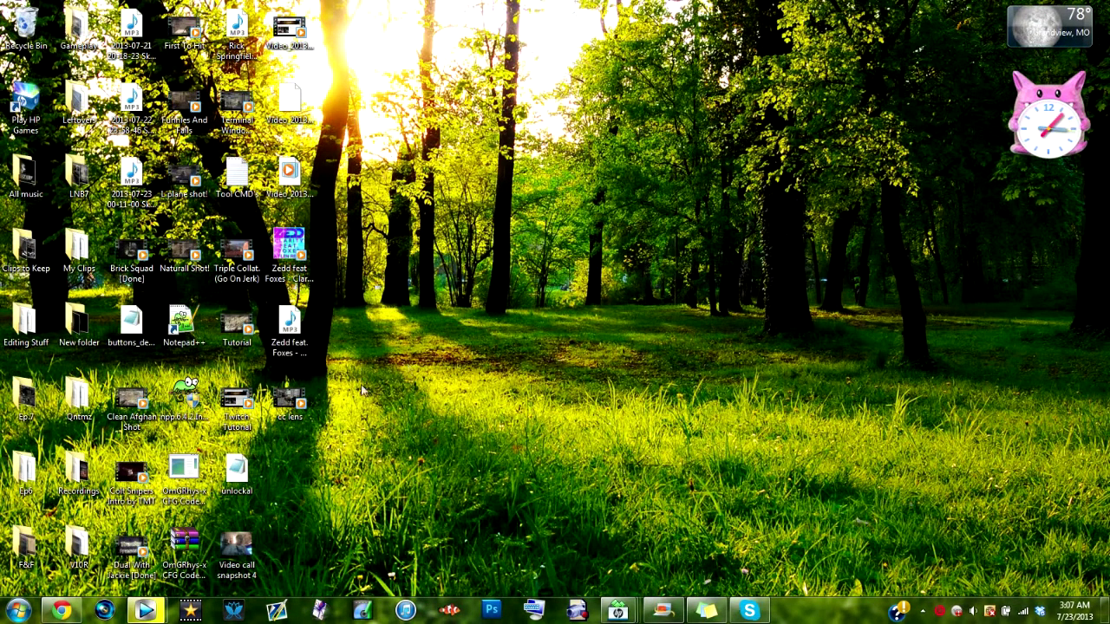
{"action": "double_click", "coordinate": [284, 412]}
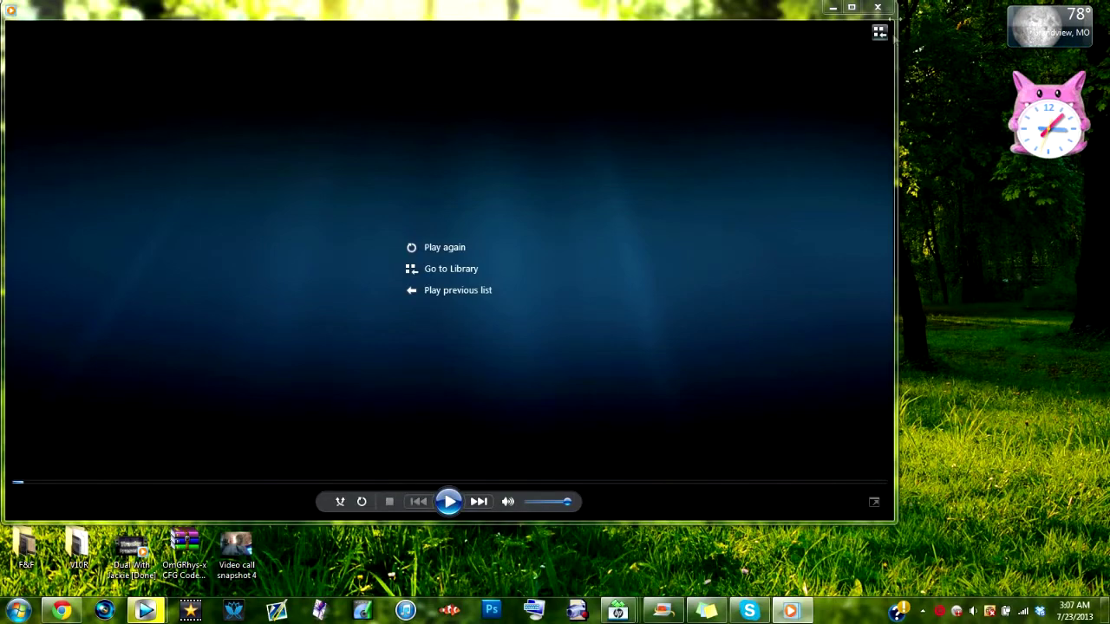
{"action": "left_click", "coordinate": [877, 7]}
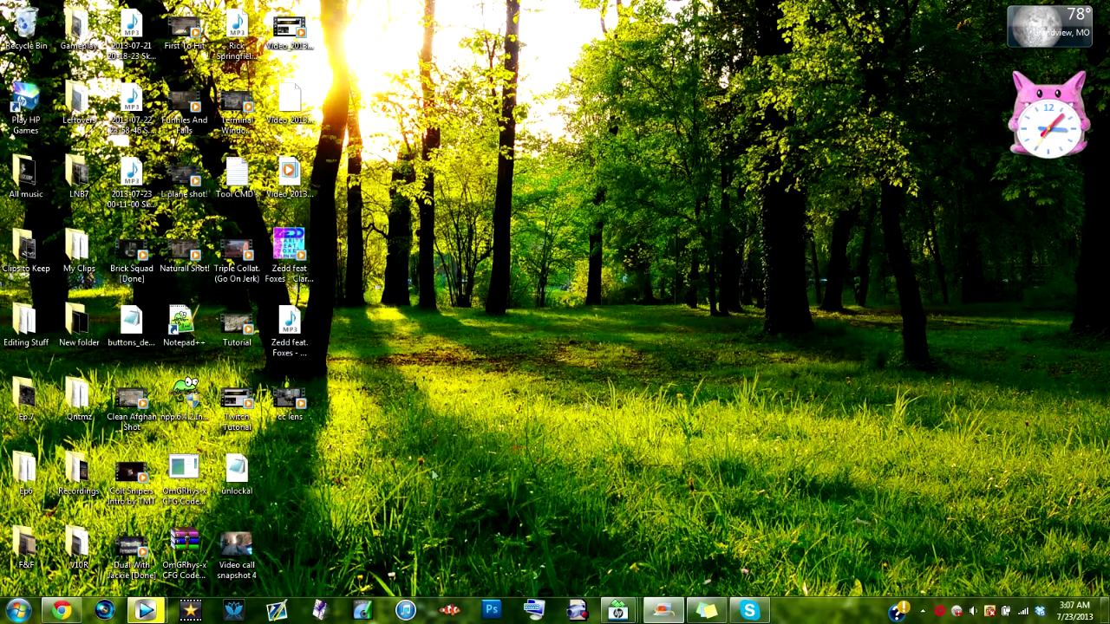
{"action": "double_click", "coordinate": [289, 400]}
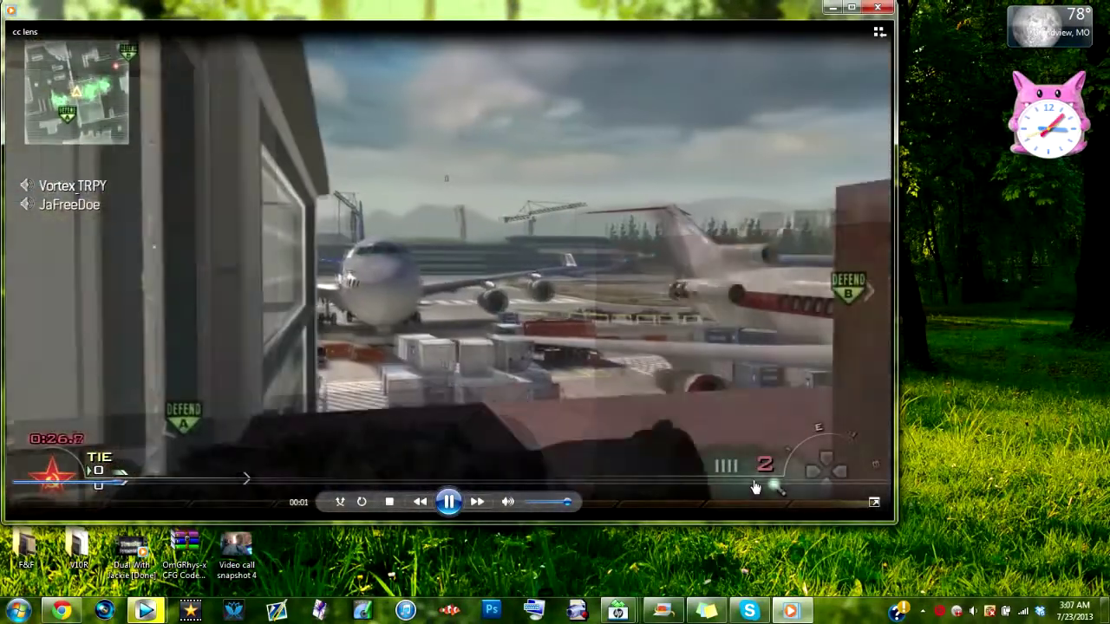
{"action": "left_click", "coordinate": [754, 483]}
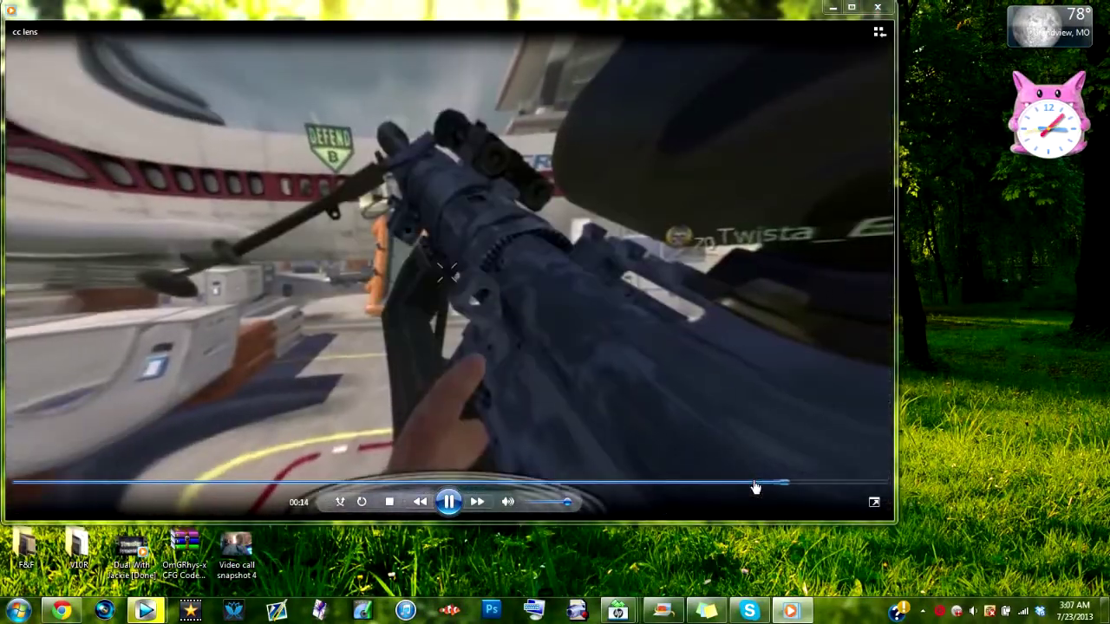
{"action": "left_click", "coordinate": [883, 9]}
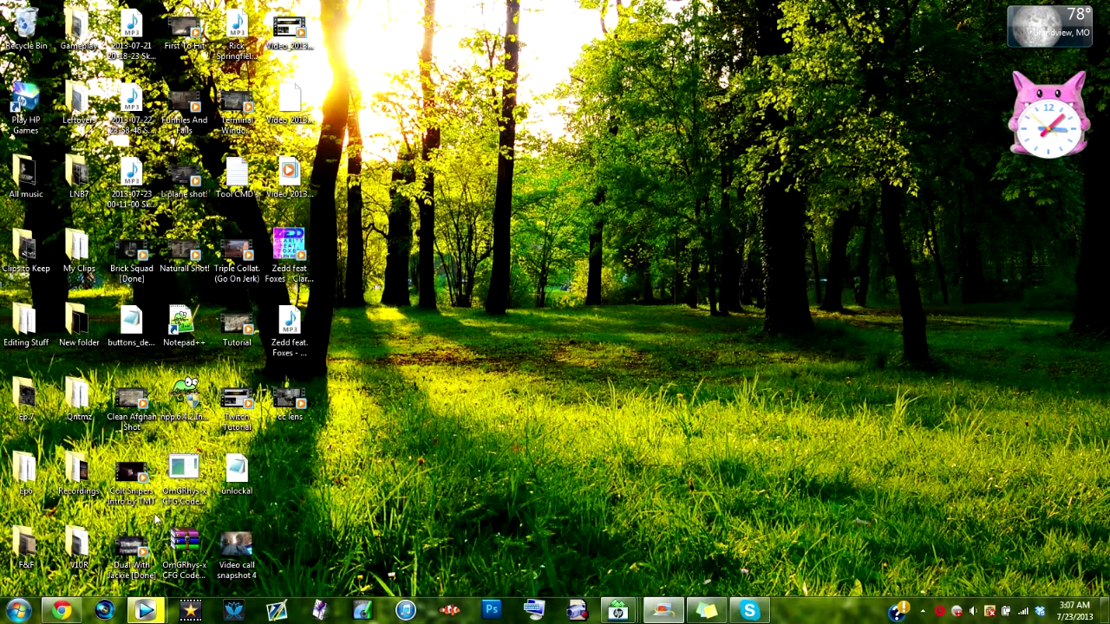
Restore Vegas and close the cc lens.mp4 render-complete notice
{"action": "mouse_move", "coordinate": [145, 611]}
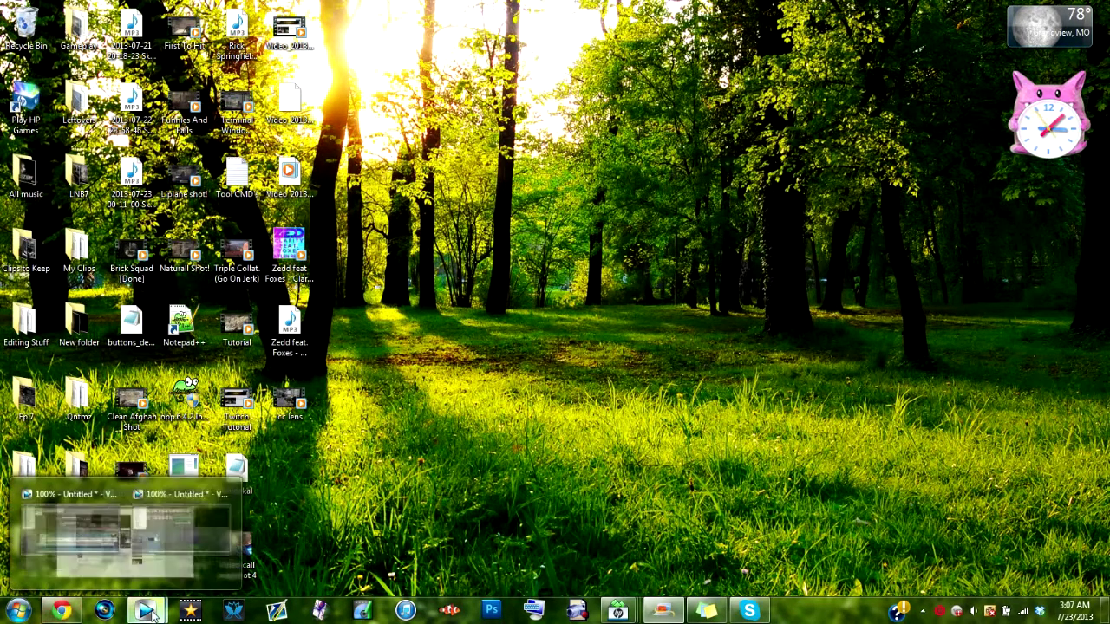
{"action": "left_click", "coordinate": [238, 533]}
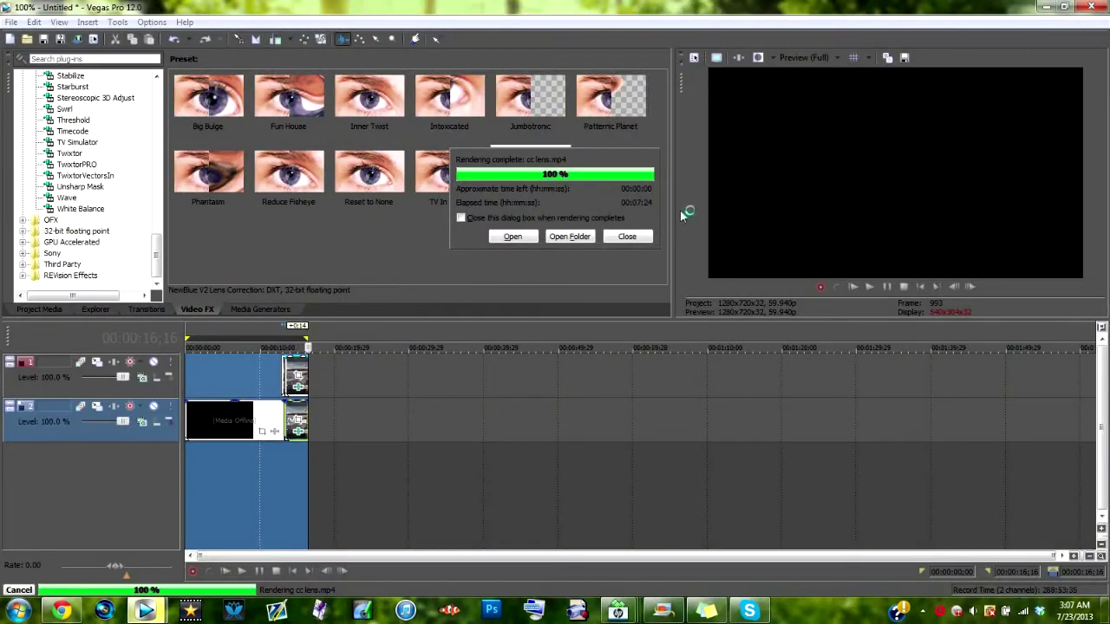
{"action": "left_click", "coordinate": [646, 235]}
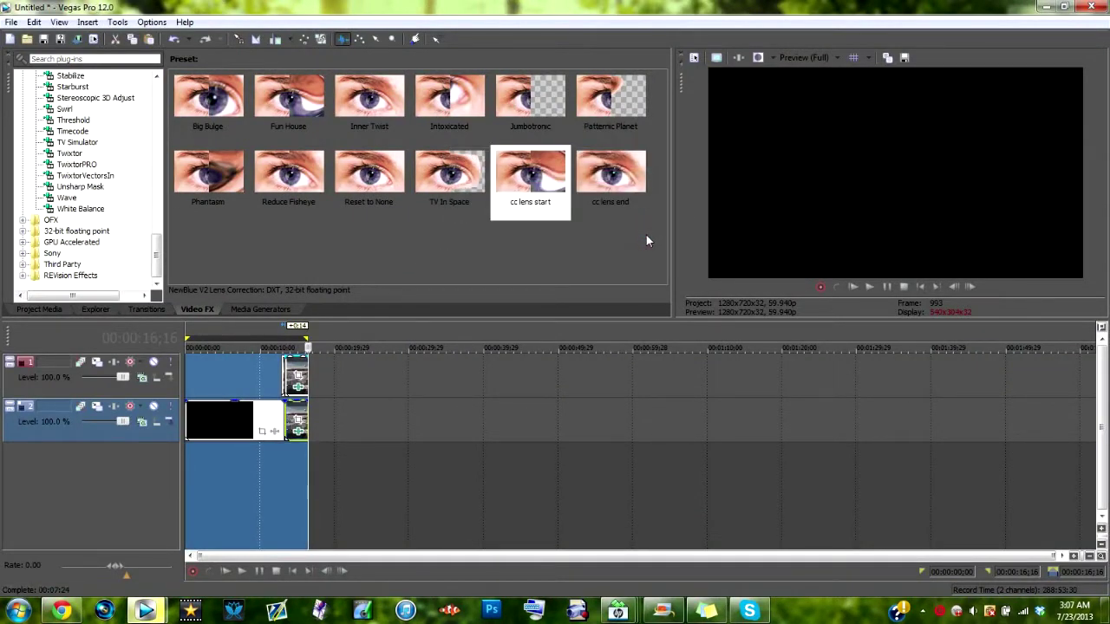
Preview the warped clip from 00:00:12;28, return to the project start, and minimize Vegas
{"action": "left_click", "coordinate": [282, 381]}
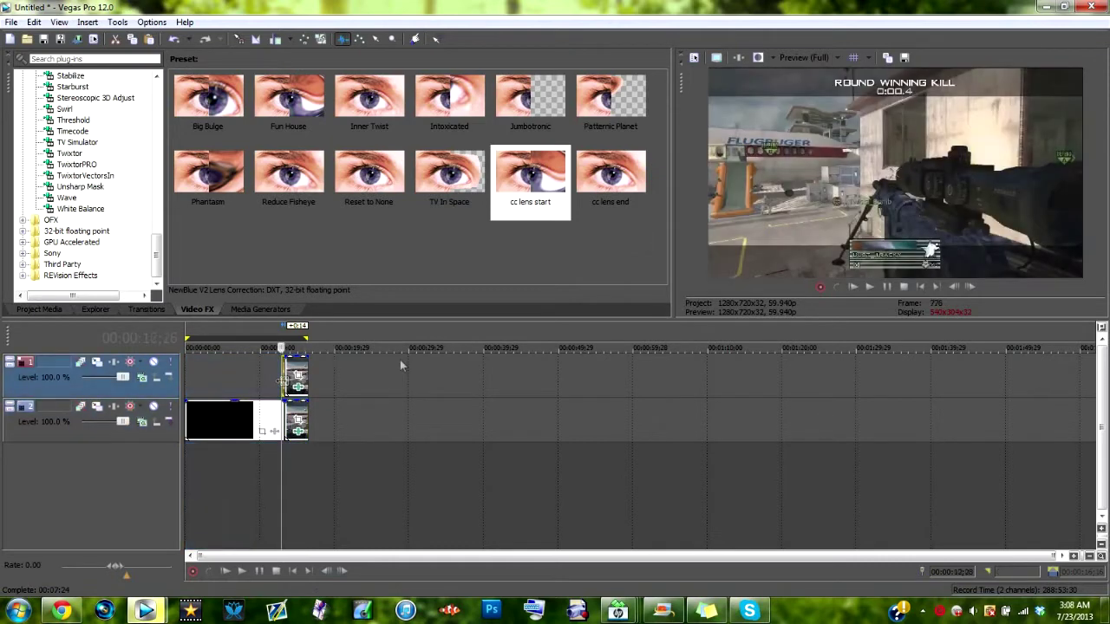
{"action": "left_click", "coordinate": [872, 288]}
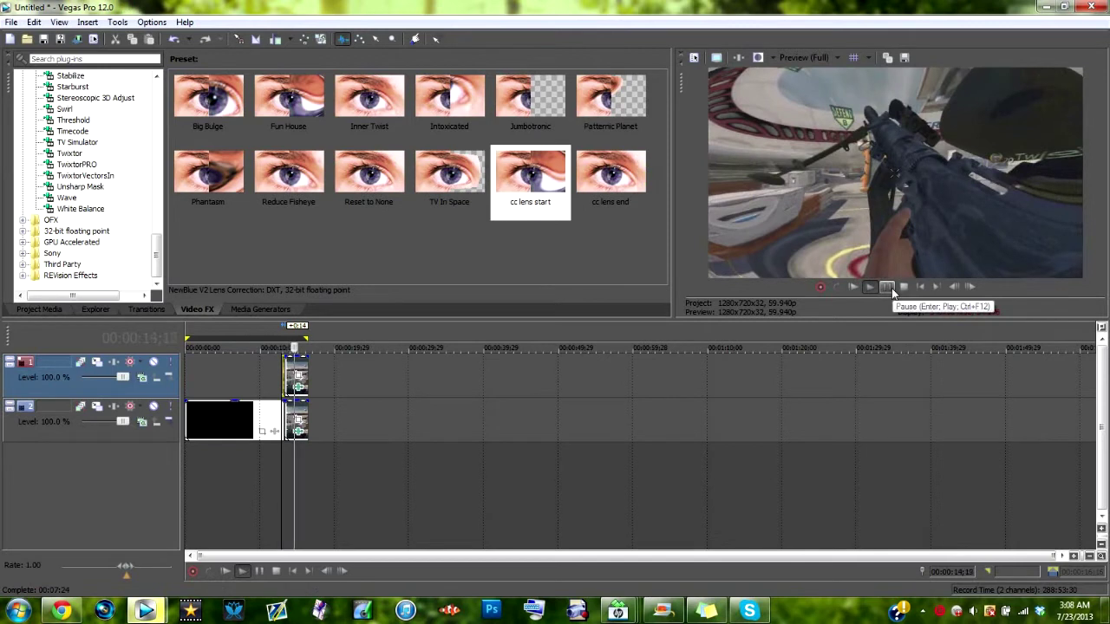
{"action": "left_click", "coordinate": [887, 287]}
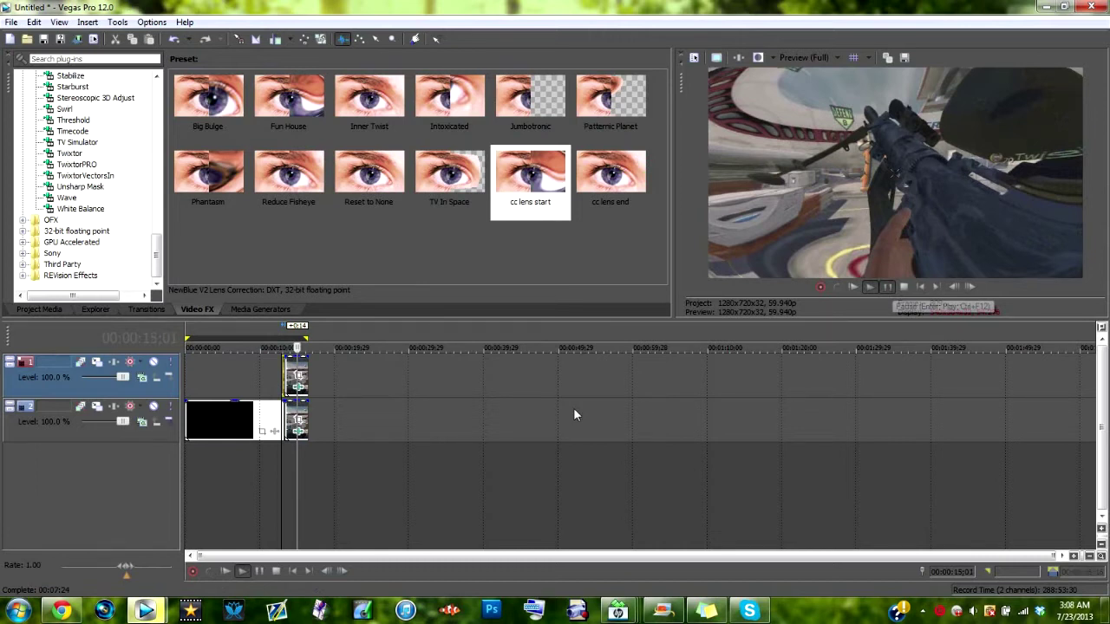
{"action": "key", "text": "space"}
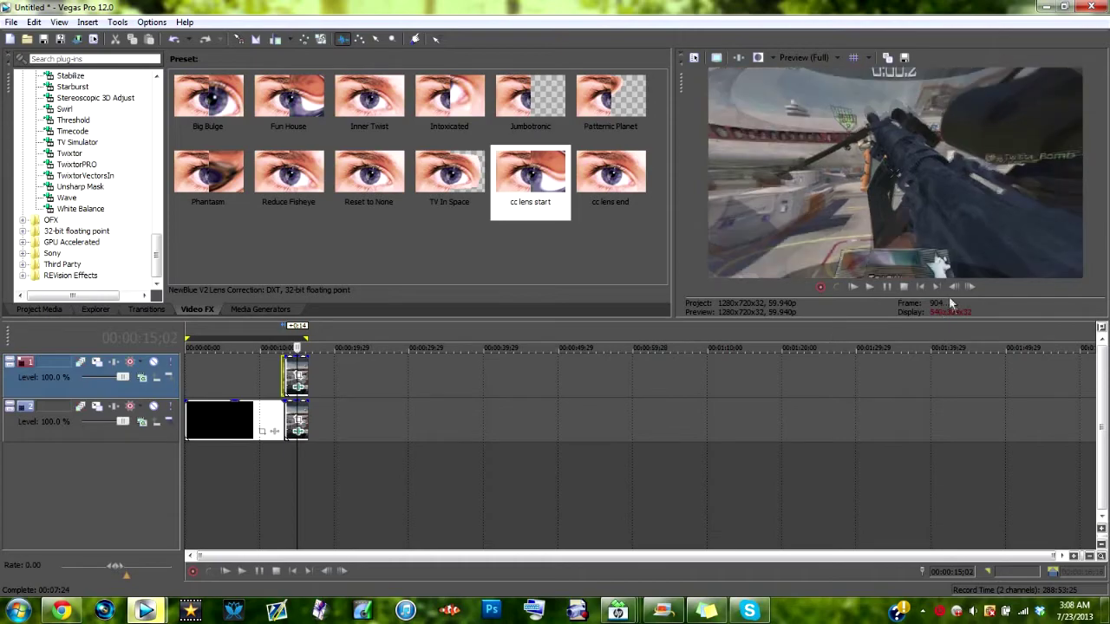
{"action": "left_click", "coordinate": [920, 288]}
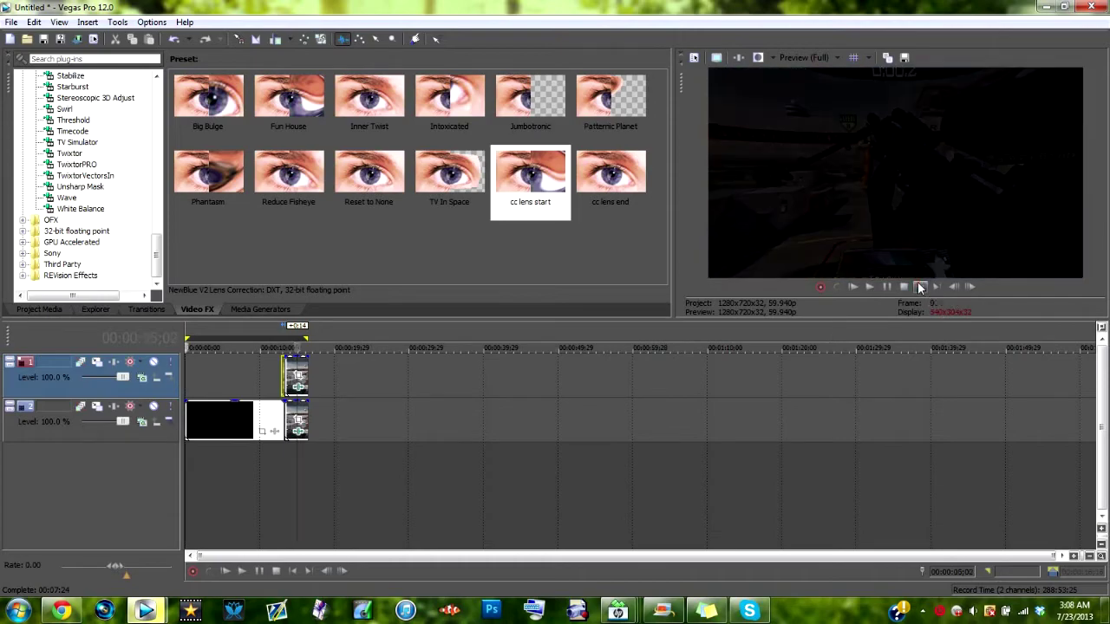
{"action": "left_click", "coordinate": [1050, 7]}
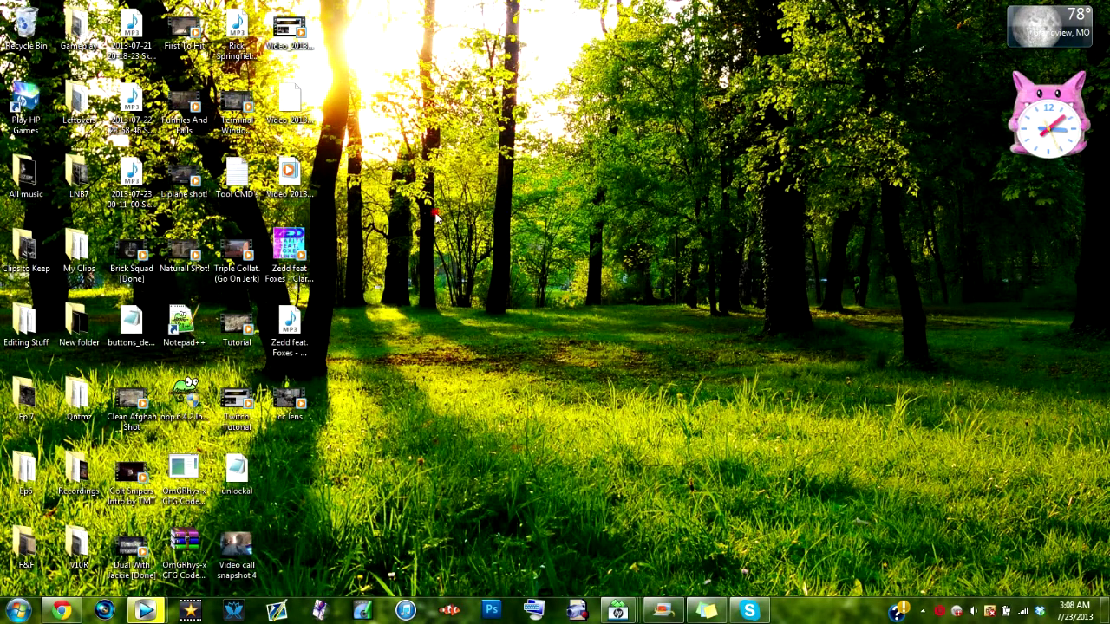